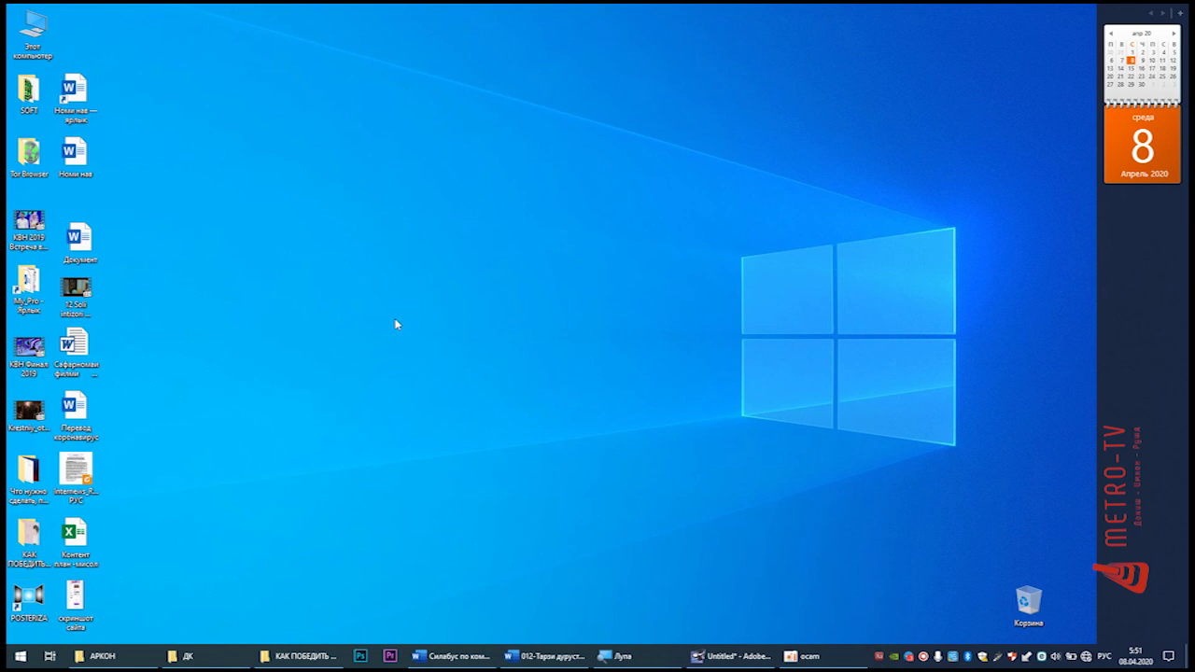
- Send Excel from the Start menu's All Programs list to the desktop as a shortcut
{"action": "left_click", "coordinate": [19, 660]}
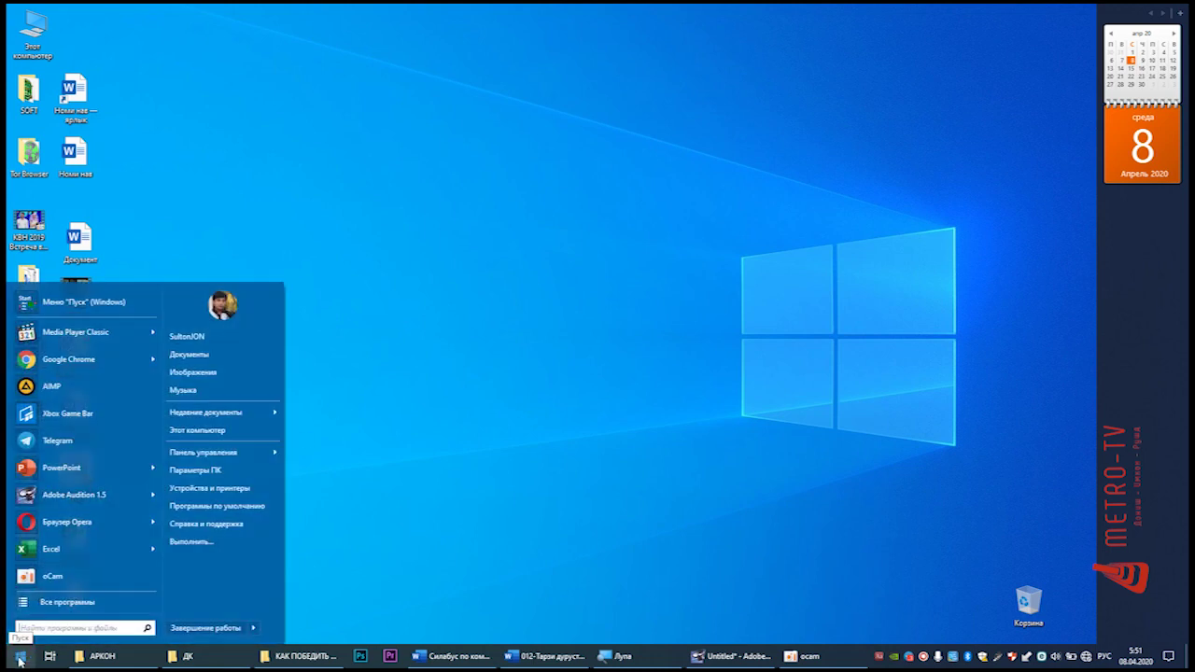
{"action": "left_click", "coordinate": [44, 605]}
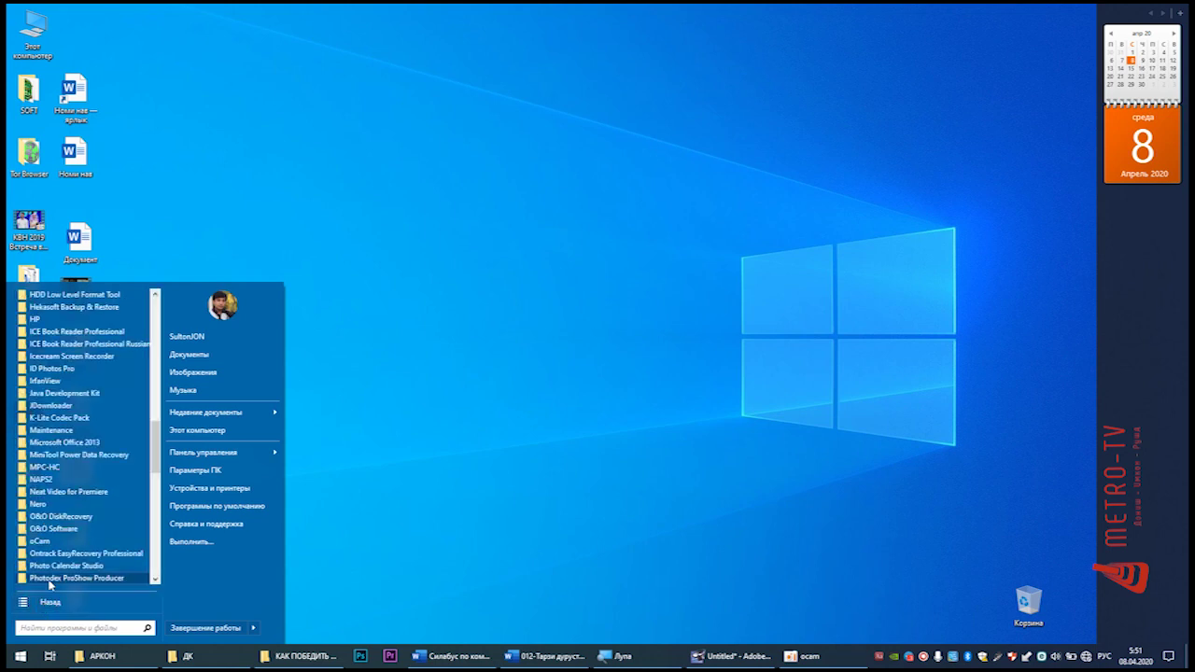
{"action": "scroll", "coordinate": [90, 434], "scroll_direction": "up", "scroll_amount": 5}
{"action": "scroll", "coordinate": [90, 434], "scroll_direction": "up", "scroll_amount": 5}
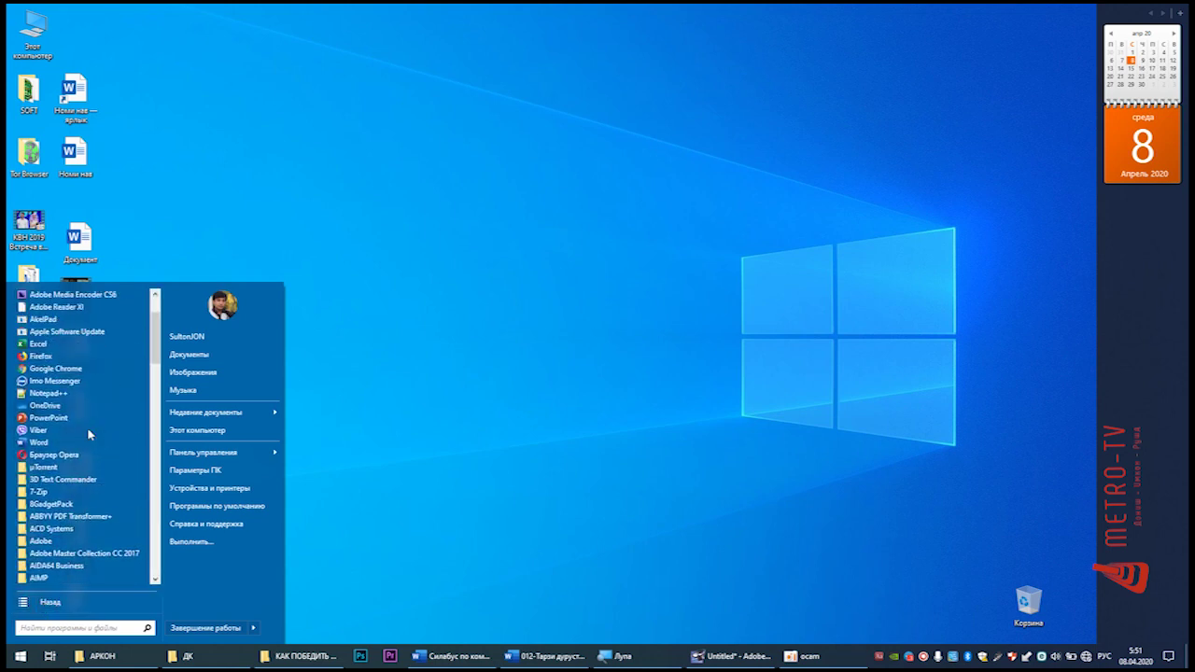
{"action": "scroll", "coordinate": [89, 434], "scroll_direction": "up", "scroll_amount": 5}
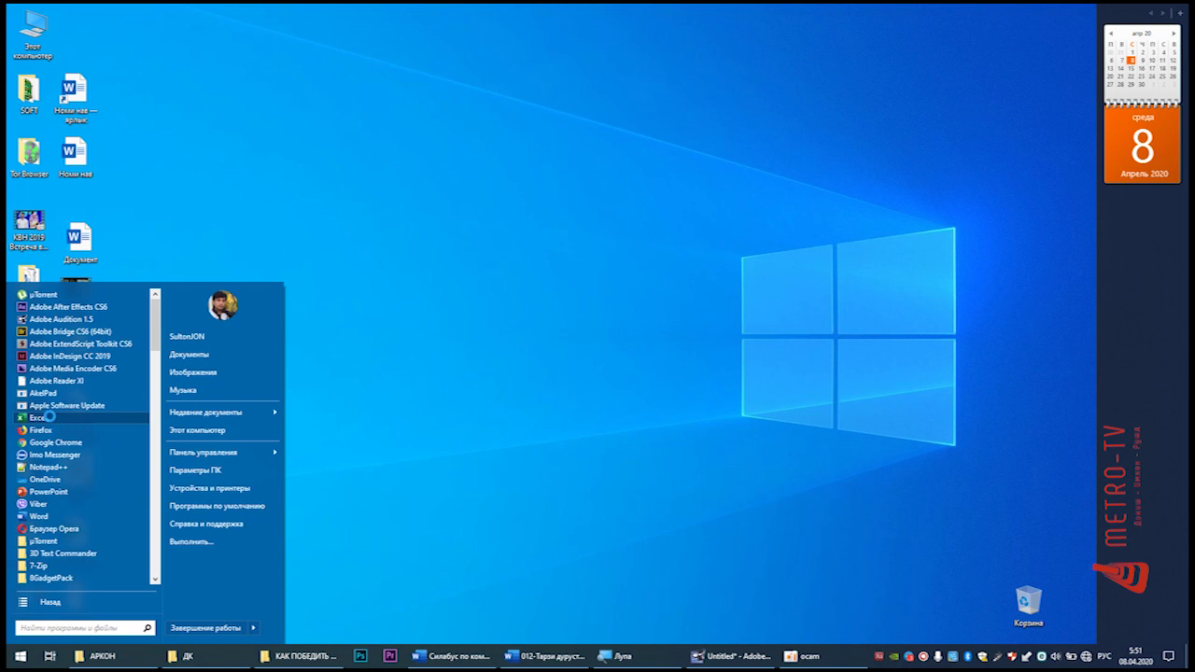
{"action": "right_click", "coordinate": [49, 417]}
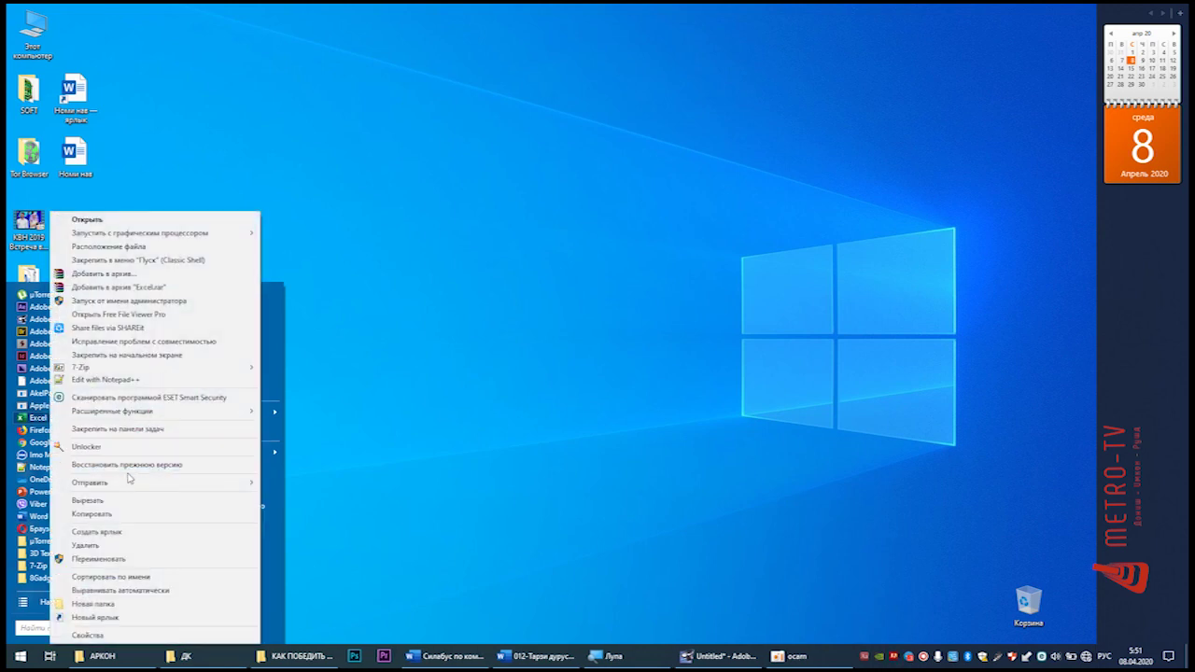
{"action": "mouse_move", "coordinate": [130, 482]}
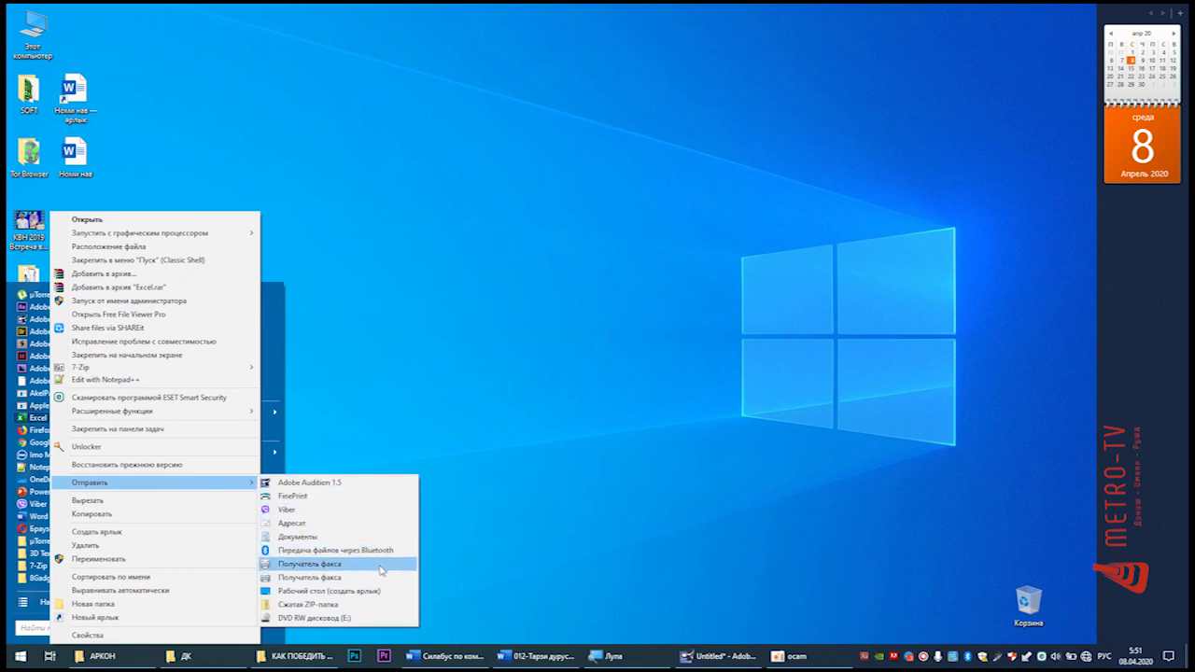
{"action": "left_click", "coordinate": [365, 593]}
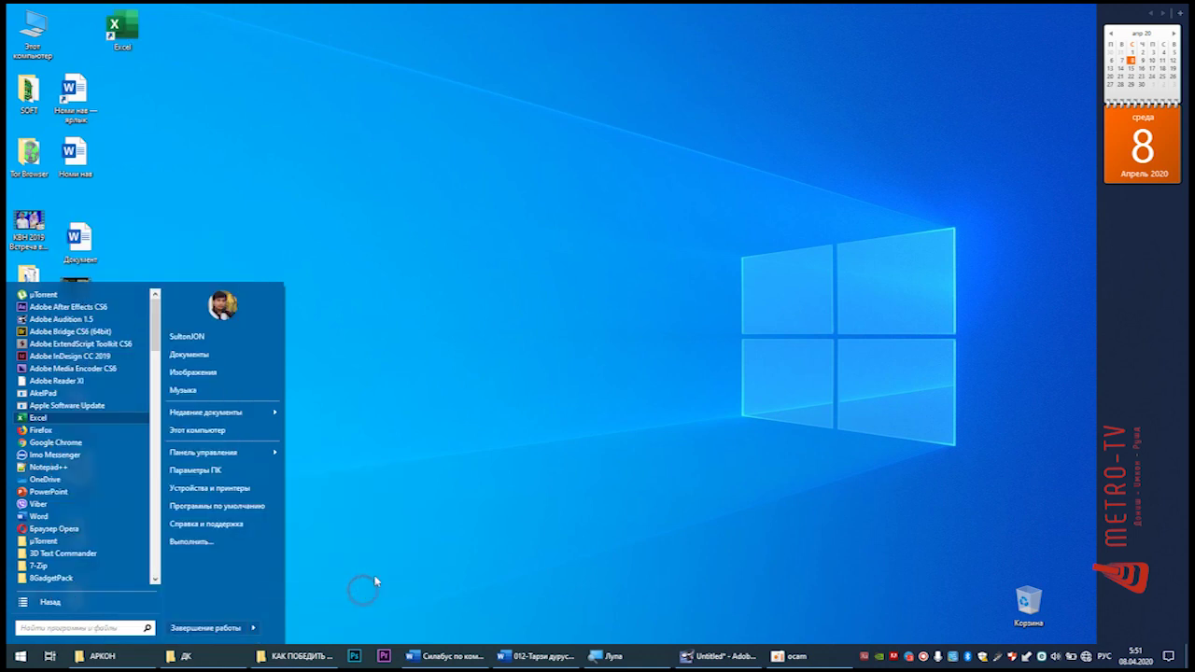
- Close the Start menu, nudge the new Excel shortcut, and launch Excel from it
{"action": "left_click", "coordinate": [430, 495]}
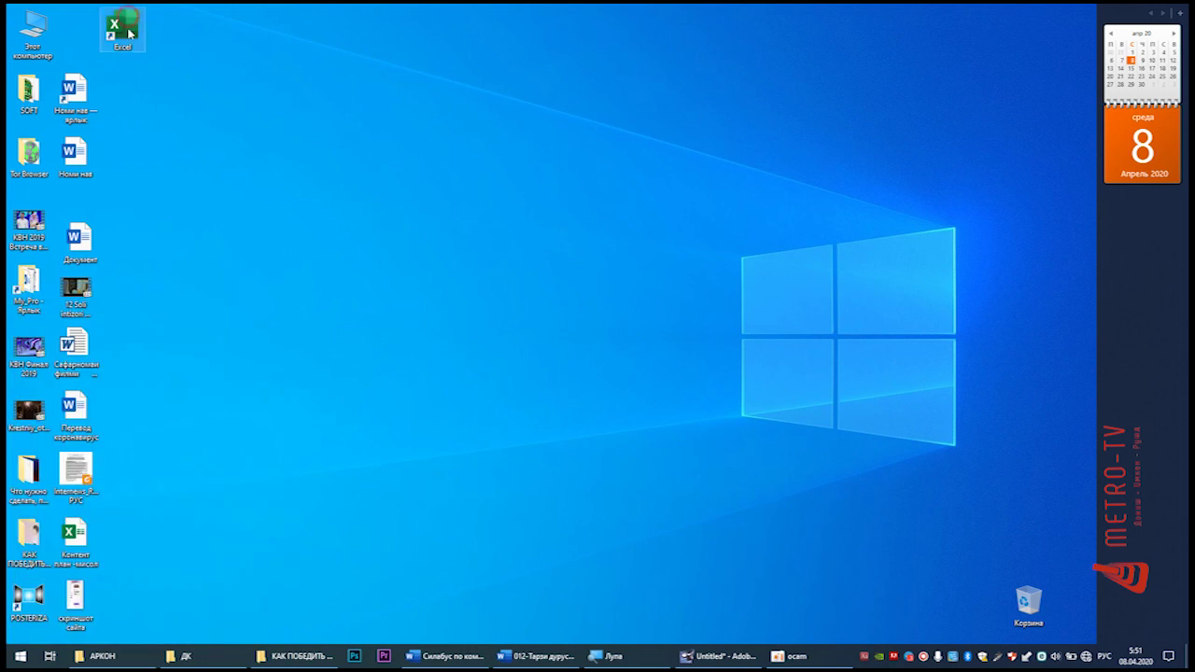
{"action": "left_click_drag", "start_coordinate": [126, 26], "coordinate": [176, 81]}
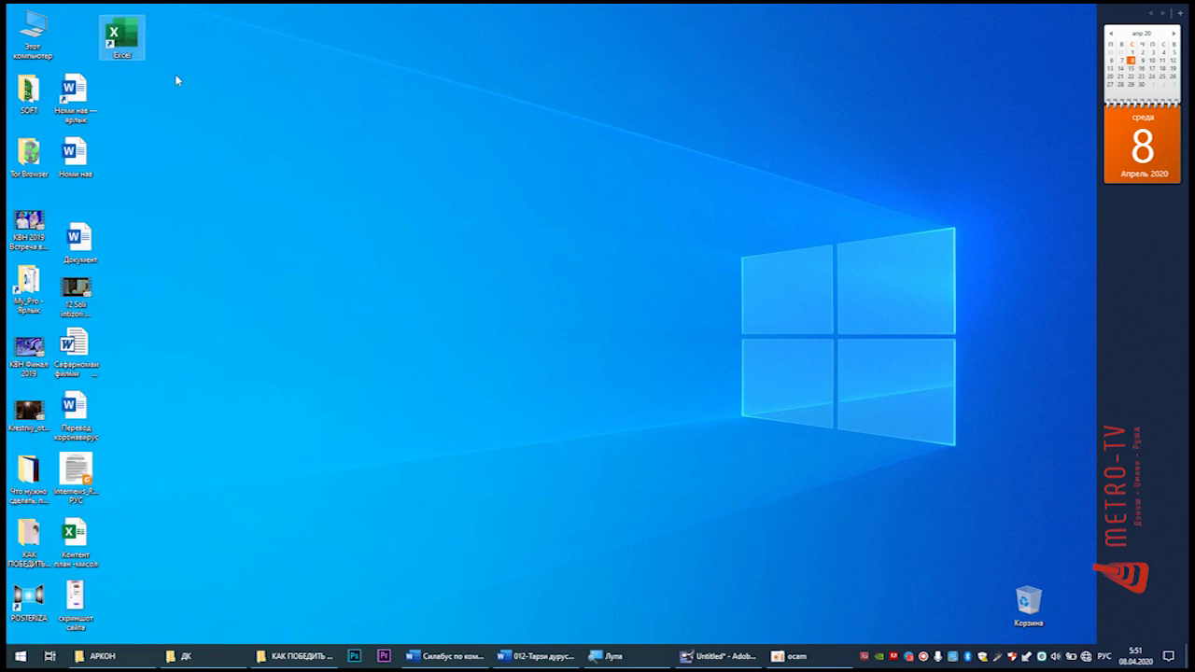
{"action": "double_click", "coordinate": [125, 36]}
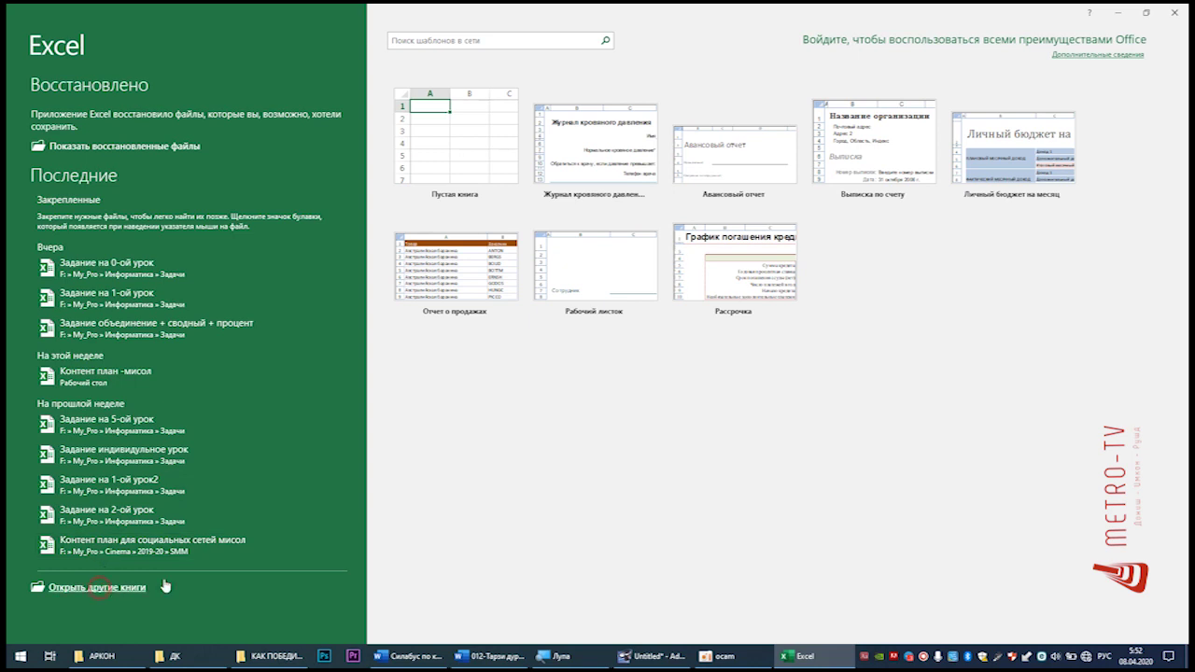
- Browse drive Data (F:) without opening a file, then create a blank workbook, Книга1
{"action": "left_click", "coordinate": [98, 588]}
{"action": "left_click", "coordinate": [147, 234]}
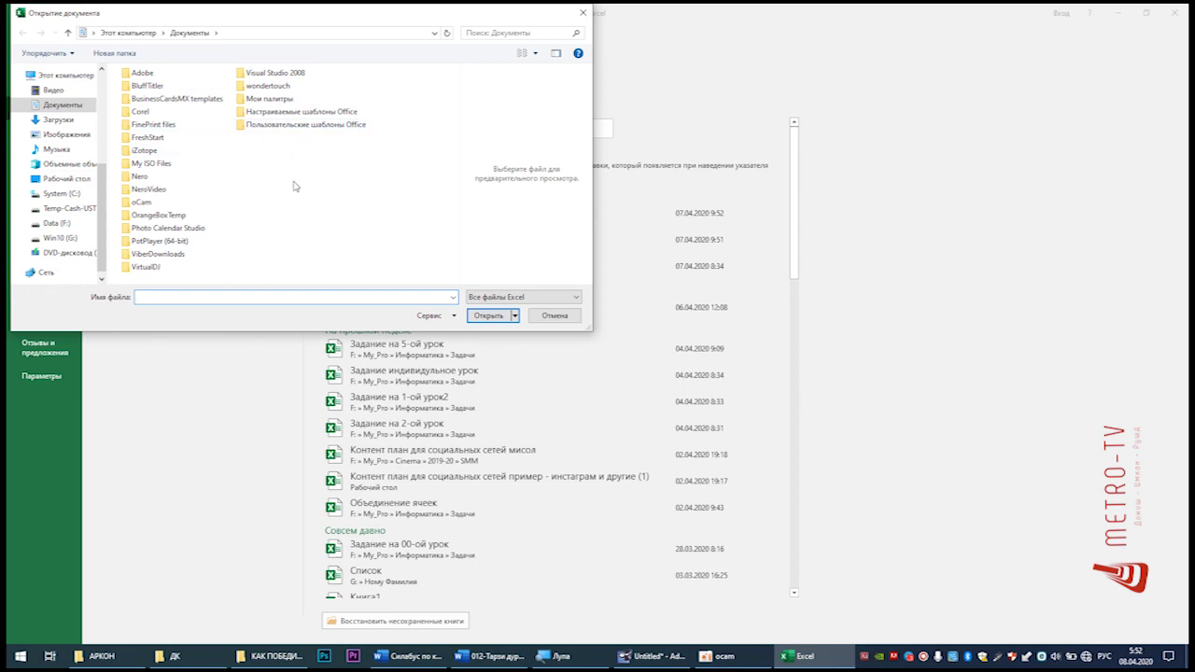
{"action": "left_click", "coordinate": [78, 222]}
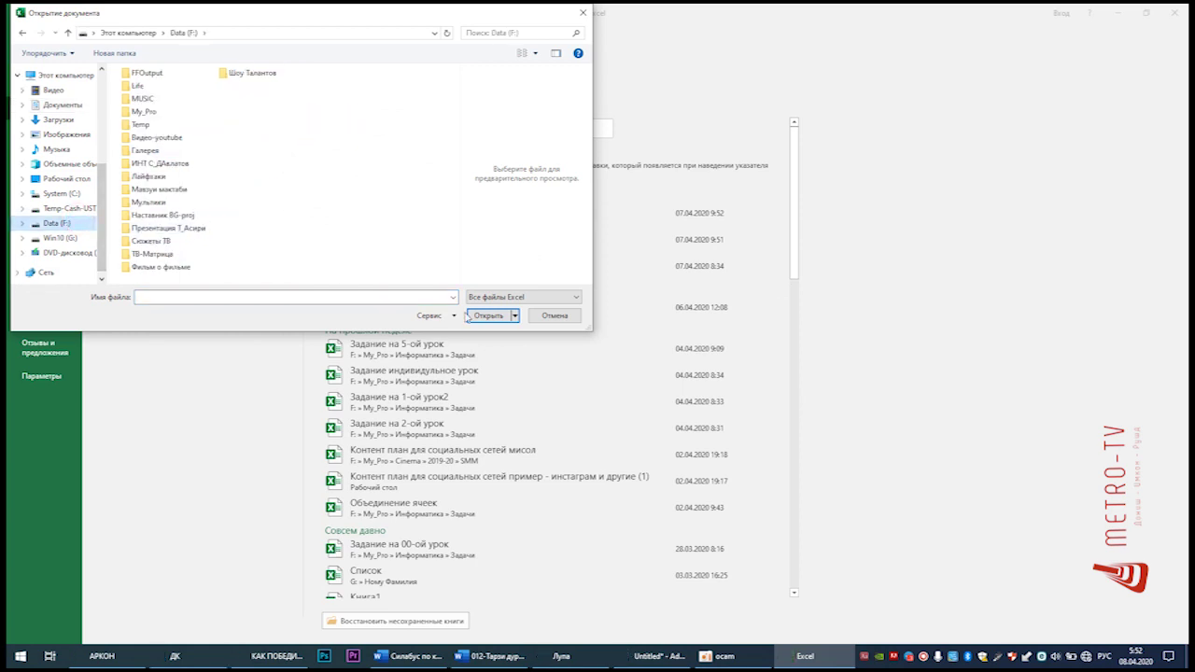
{"action": "left_click", "coordinate": [554, 315]}
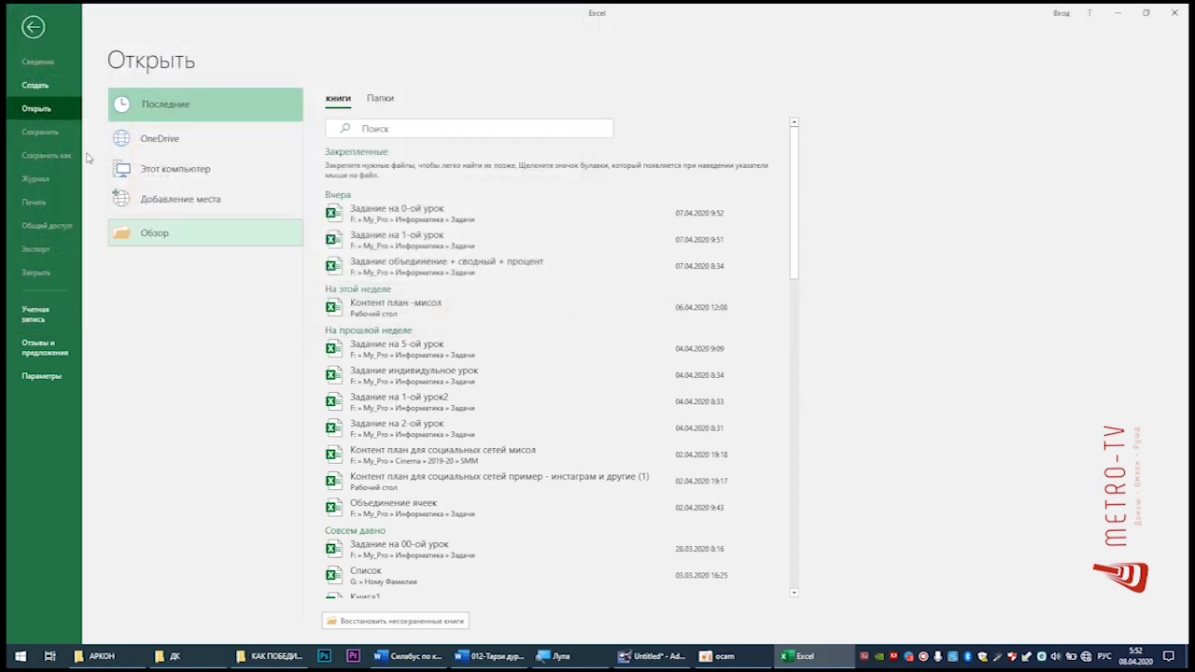
{"action": "left_click", "coordinate": [41, 86]}
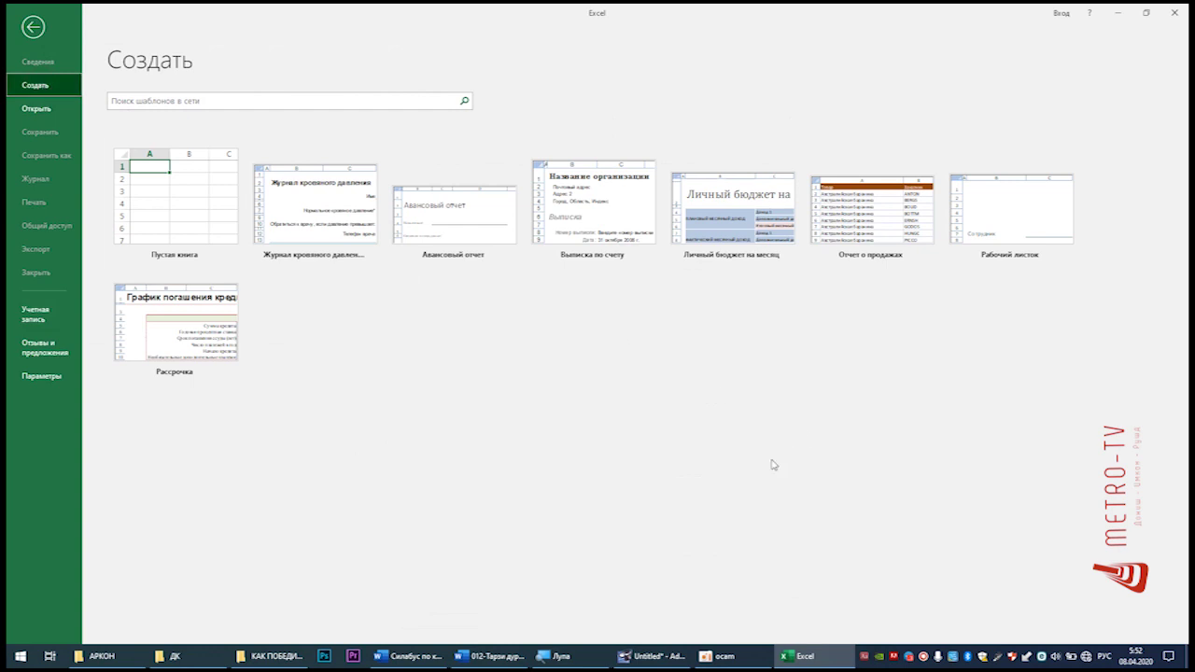
{"action": "left_click", "coordinate": [187, 228]}
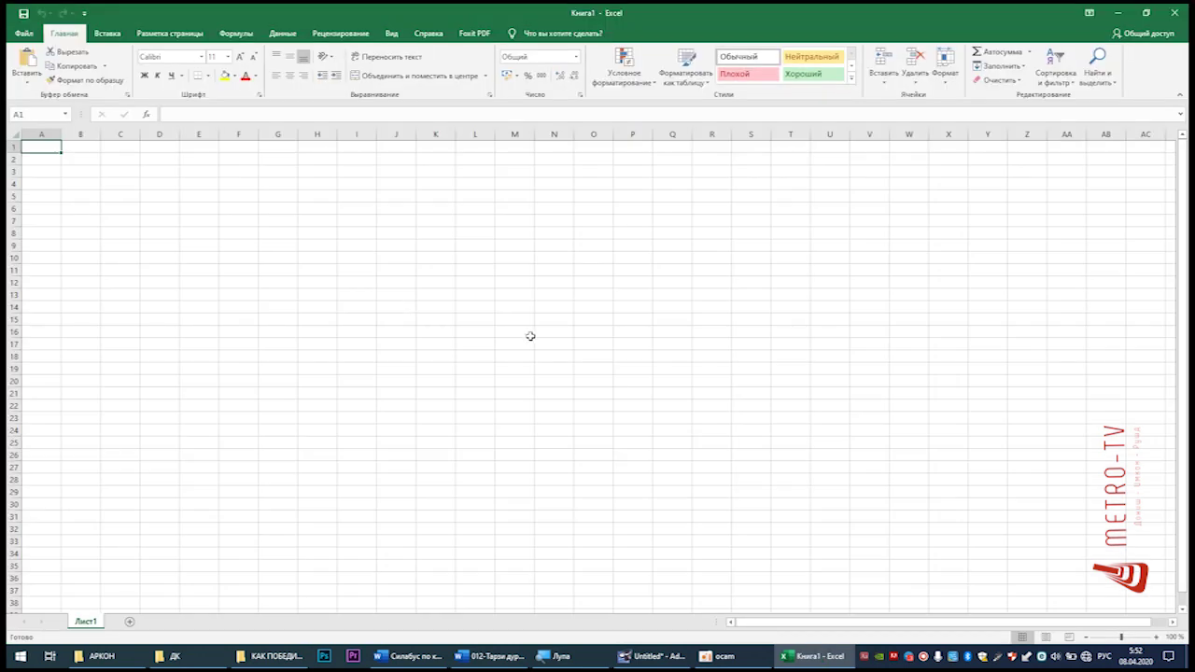
{"action": "left_click", "coordinate": [530, 333]}
{"action": "left_click", "coordinate": [185, 230]}
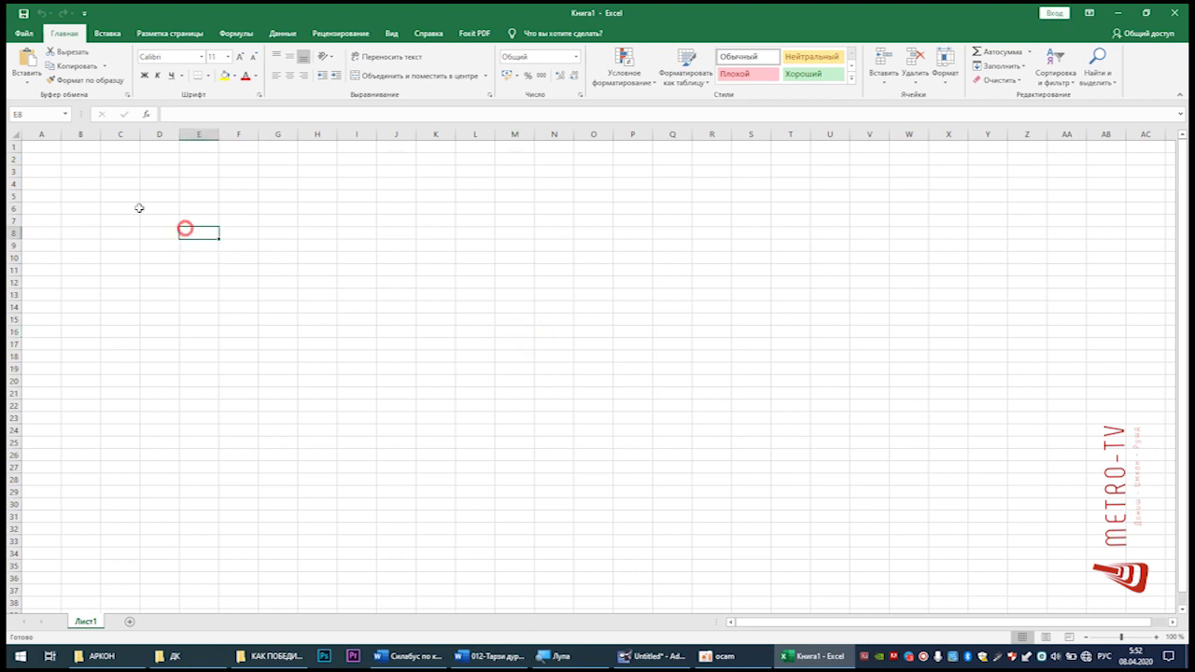
{"action": "left_click", "coordinate": [48, 149]}
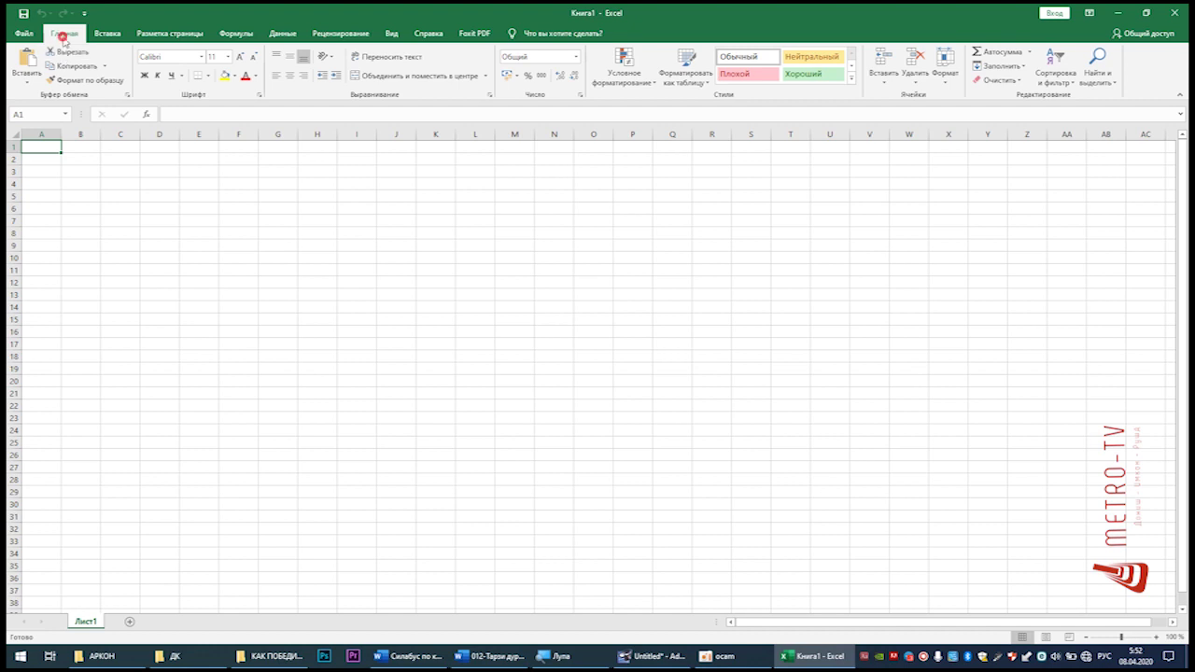
- Look through the File tab's New, Open, Save As and Print pages, then return to Лист1
{"action": "left_click", "coordinate": [25, 33]}
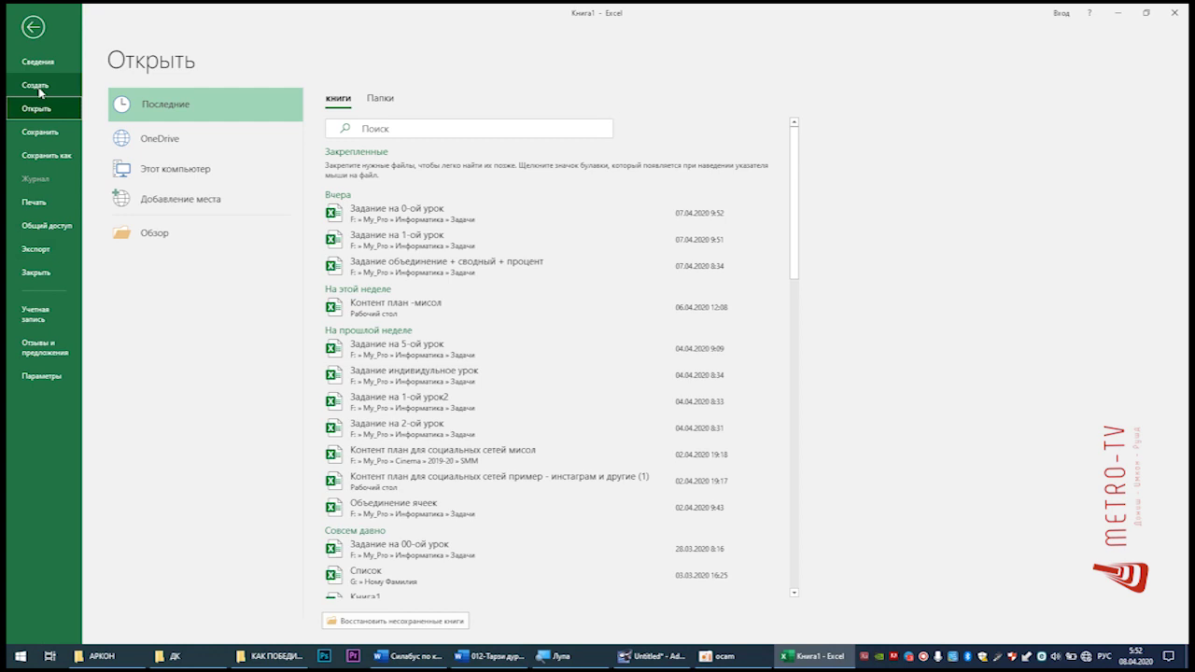
{"action": "left_click", "coordinate": [37, 87]}
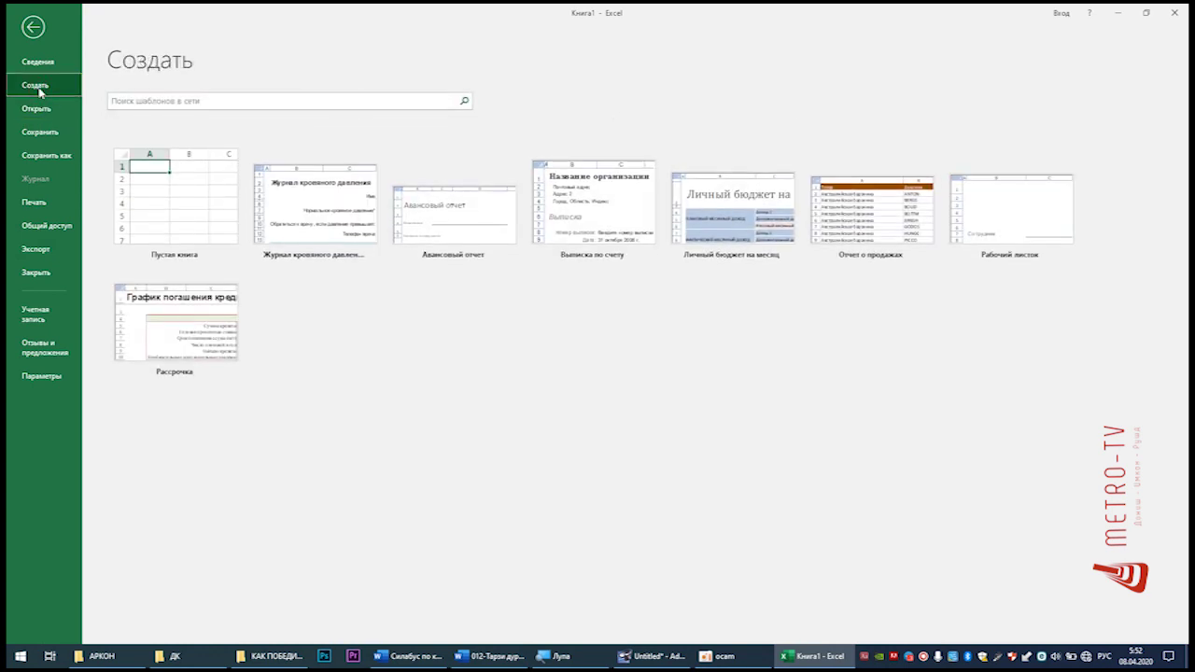
{"action": "left_click", "coordinate": [36, 109]}
{"action": "left_click", "coordinate": [42, 155]}
{"action": "left_click", "coordinate": [36, 201]}
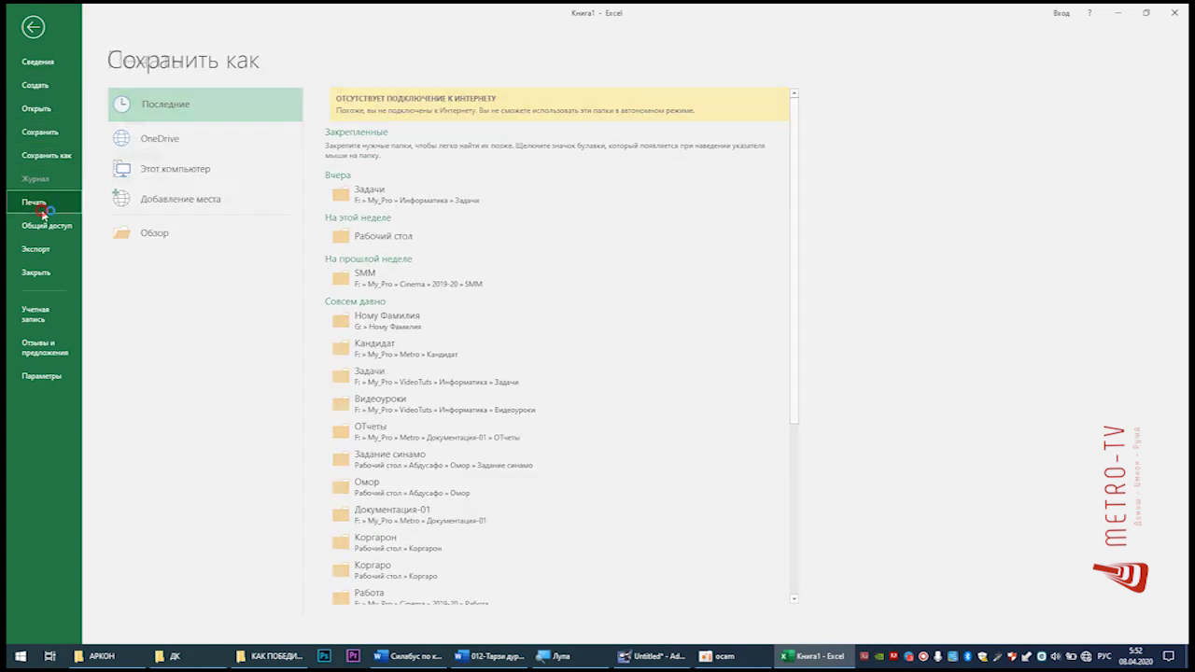
{"action": "left_click", "coordinate": [32, 27]}
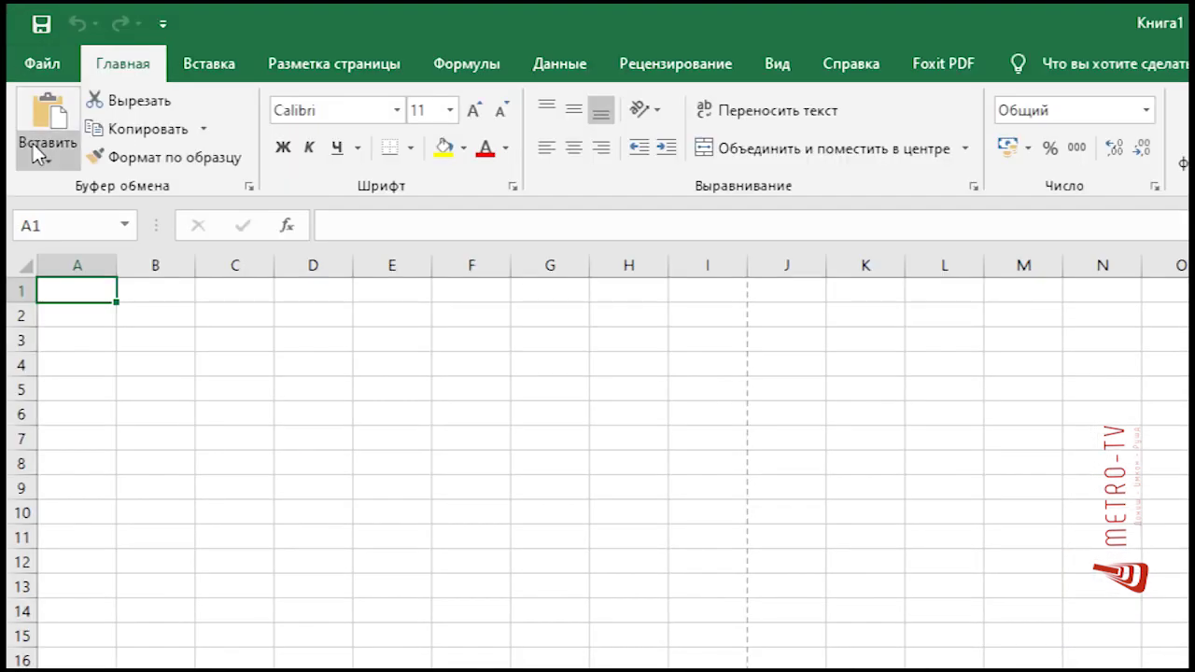
{"action": "left_click", "coordinate": [144, 75]}
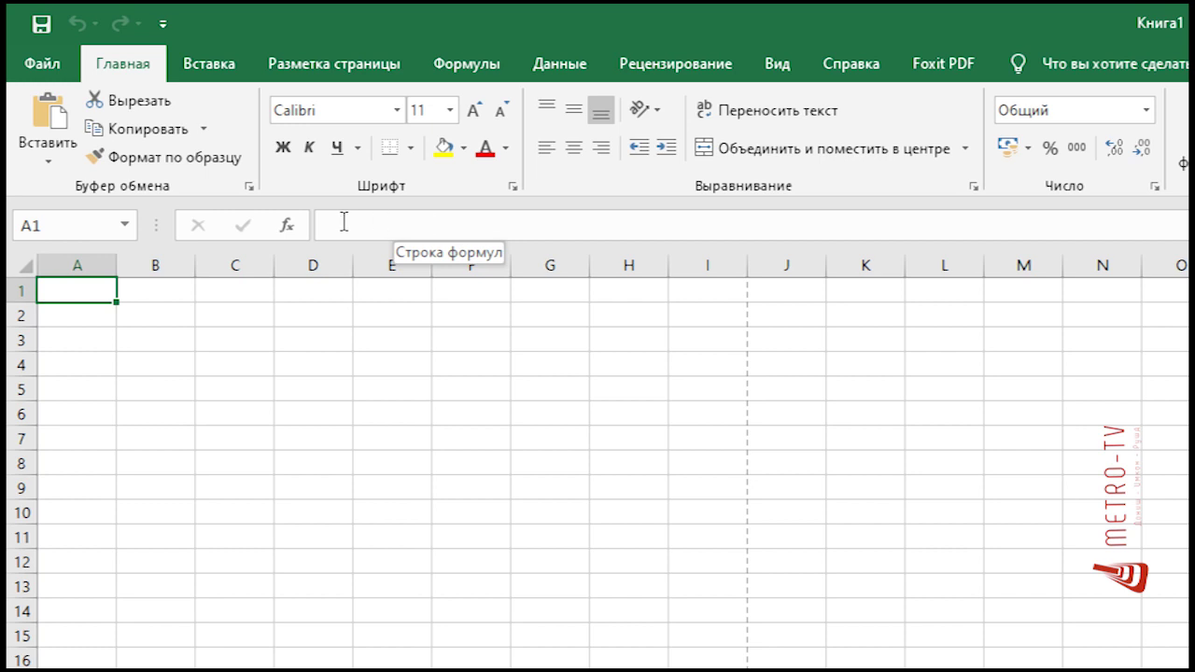
{"action": "left_click", "coordinate": [309, 367]}
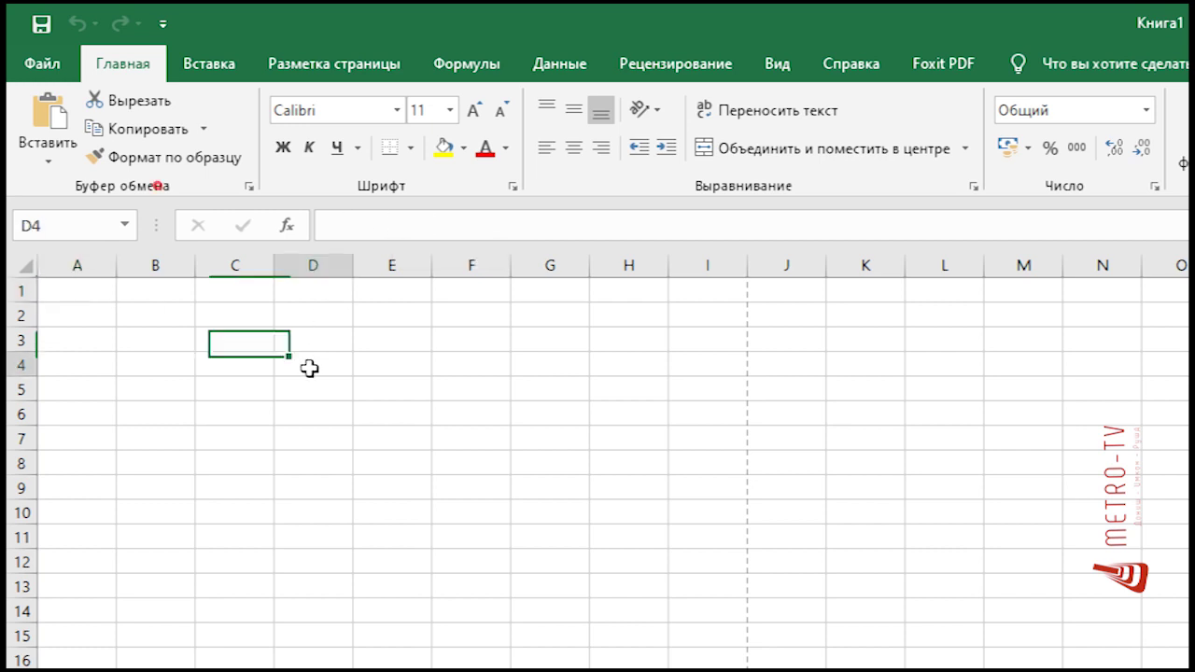
{"action": "left_click", "coordinate": [145, 298]}
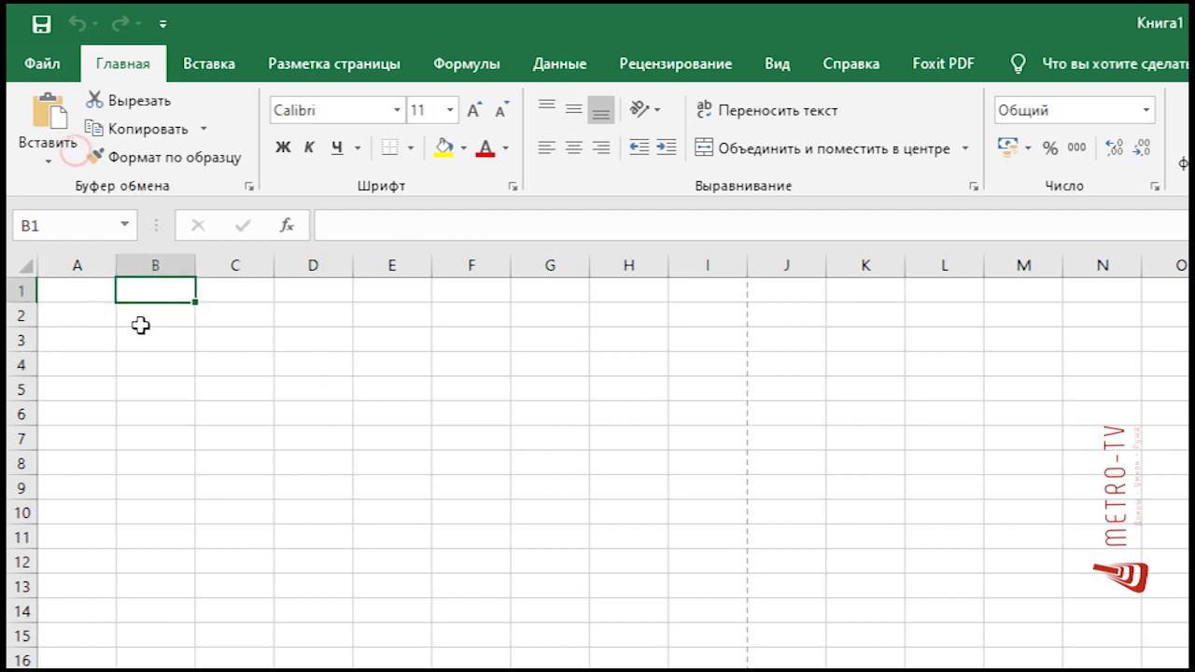
{"action": "left_click", "coordinate": [70, 285]}
{"action": "left_click", "coordinate": [475, 456]}
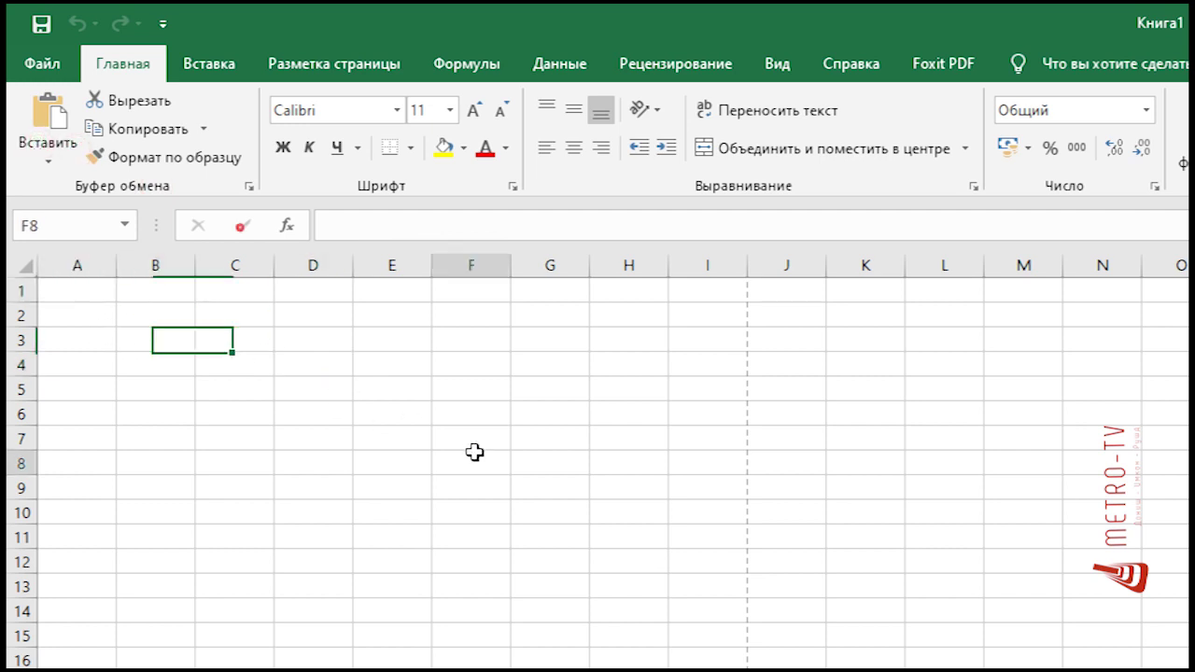
{"action": "left_click", "coordinate": [381, 530]}
{"action": "left_click", "coordinate": [332, 349]}
{"action": "left_click", "coordinate": [86, 292]}
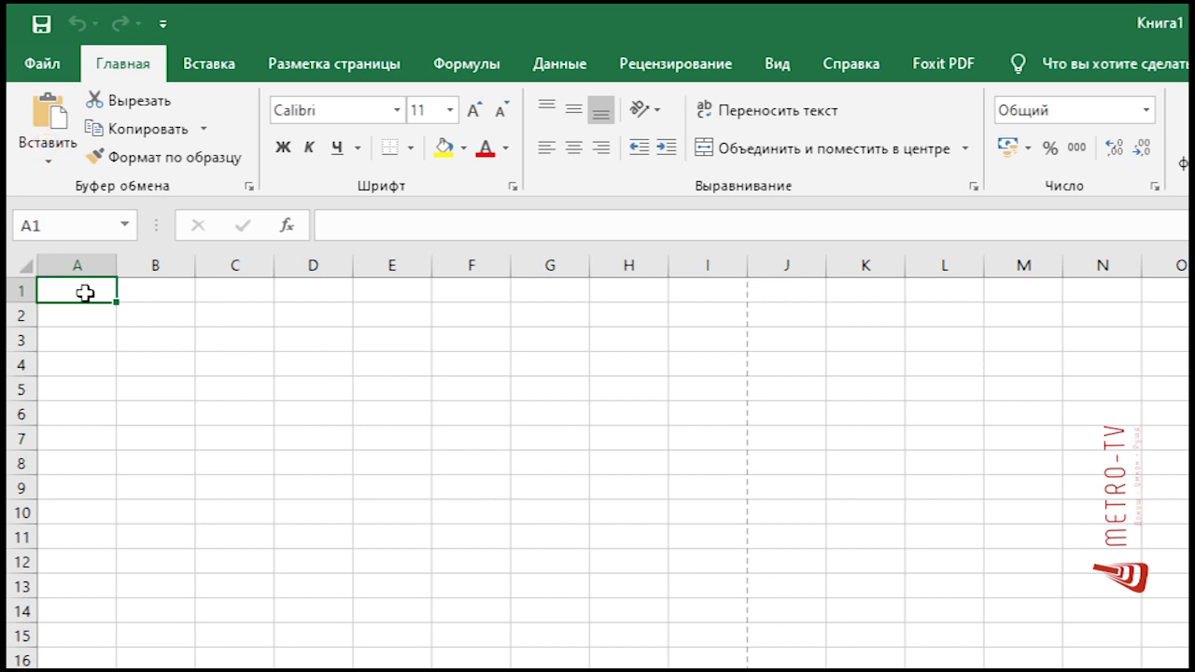
{"action": "left_click", "coordinate": [257, 366]}
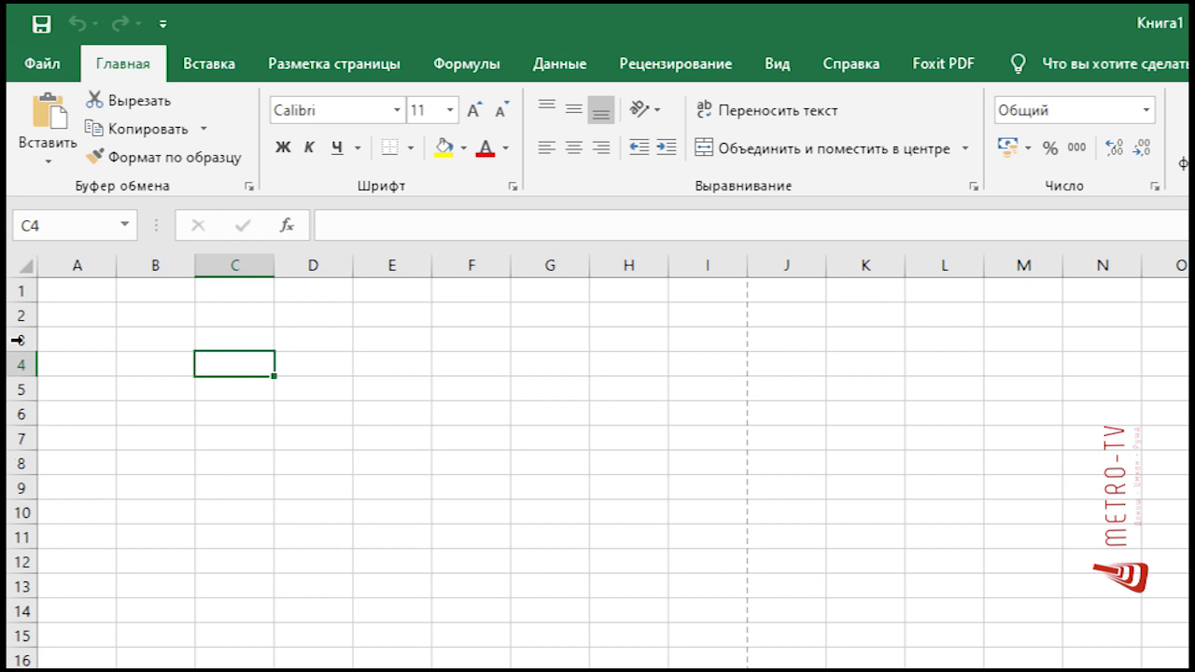
{"action": "left_click", "coordinate": [85, 292]}
{"action": "left_click", "coordinate": [483, 459]}
{"action": "left_click", "coordinate": [607, 386]}
{"action": "left_click", "coordinate": [392, 366]}
{"action": "left_click", "coordinate": [179, 389]}
{"action": "left_click", "coordinate": [308, 336]}
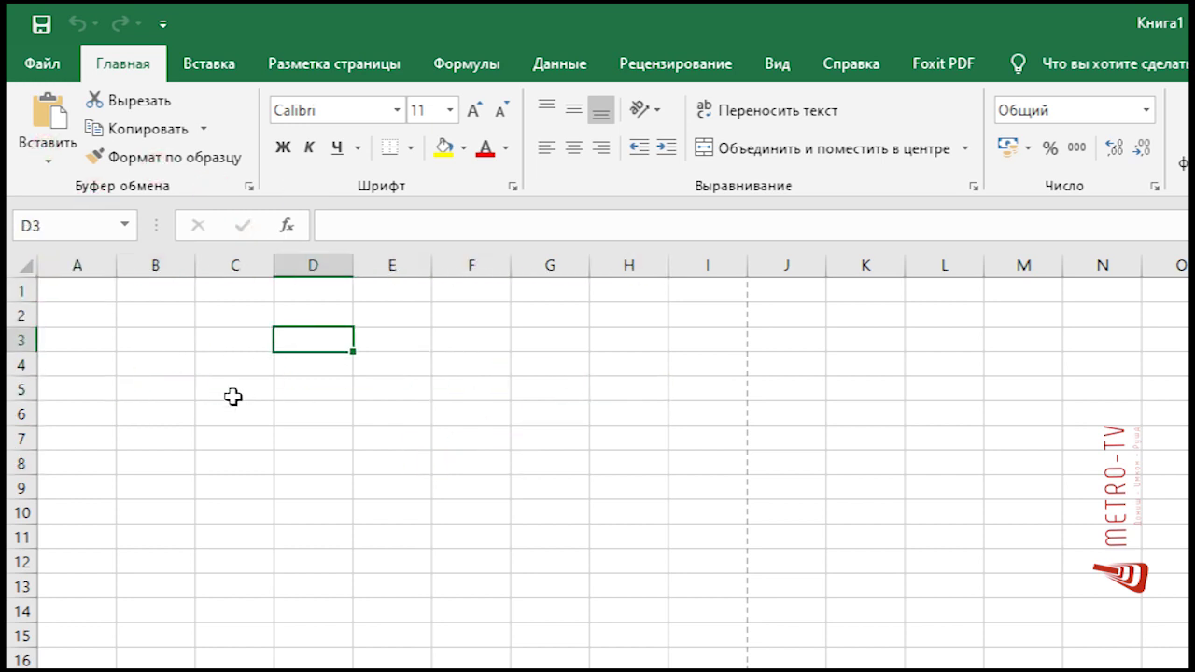
{"action": "left_click", "coordinate": [241, 387]}
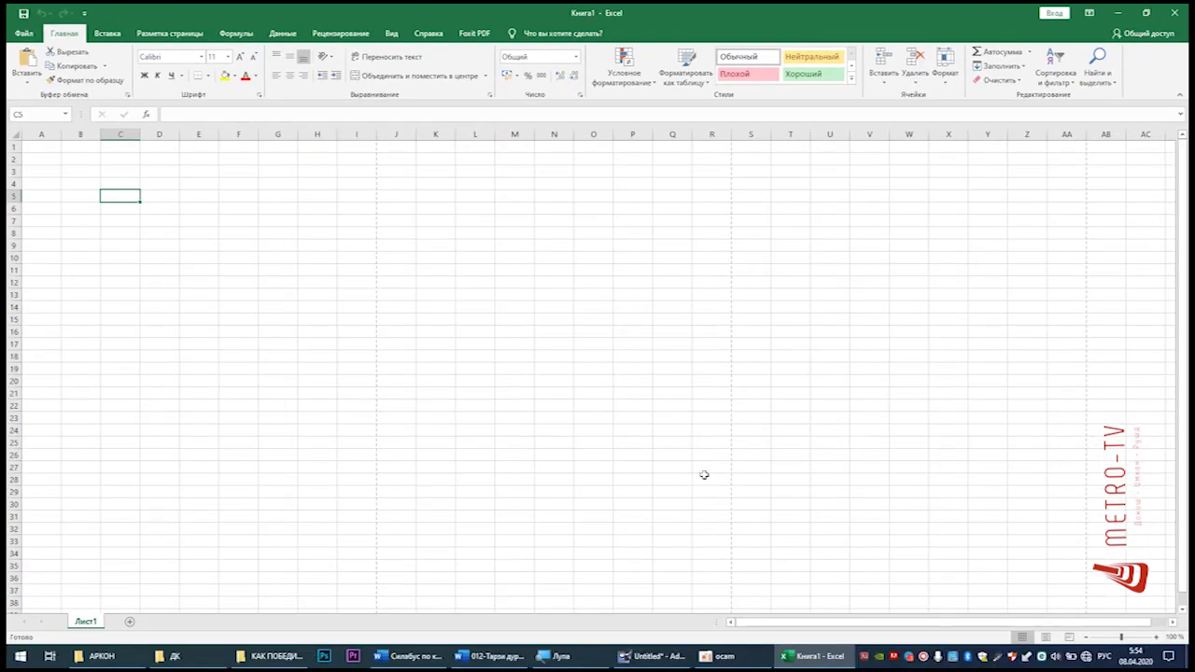
{"action": "left_click_drag", "start_coordinate": [40, 149], "coordinate": [229, 271]}
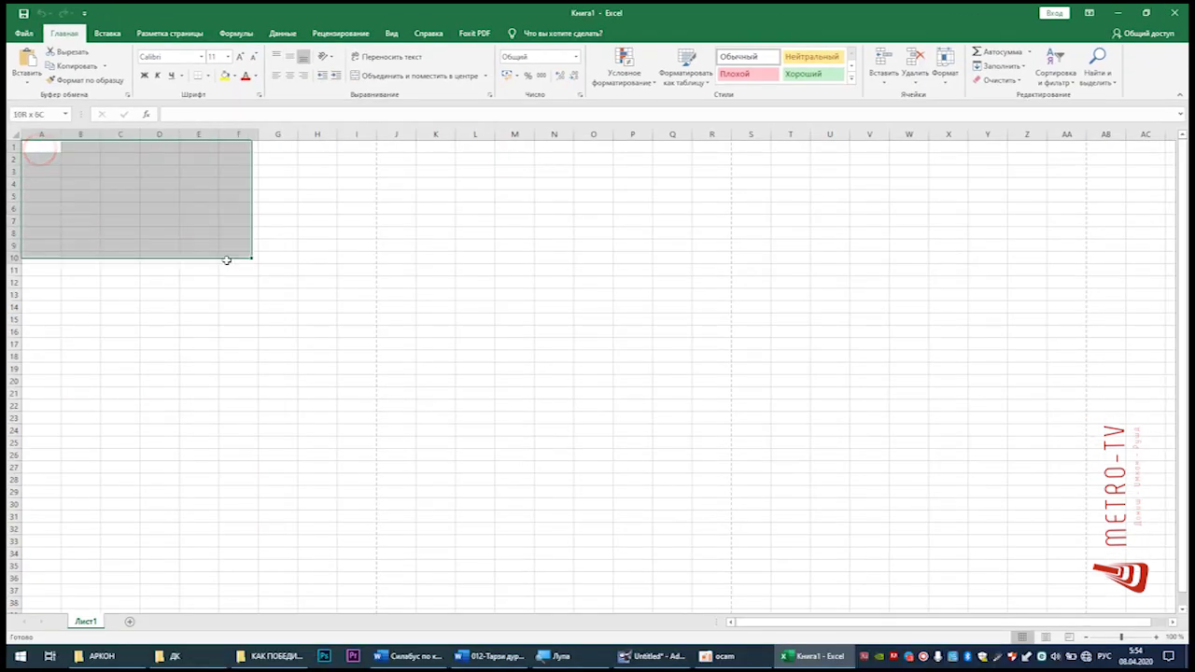
{"action": "left_click", "coordinate": [237, 341]}
{"action": "left_click", "coordinate": [166, 209]}
{"action": "left_click", "coordinate": [49, 151]}
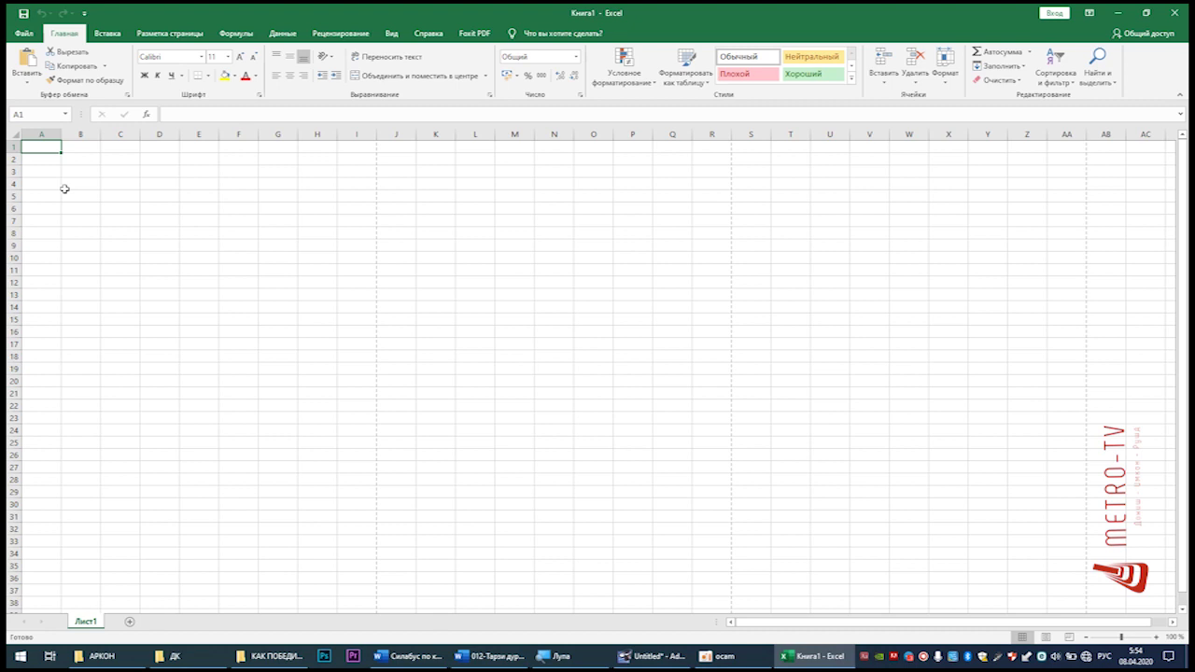
{"action": "key", "text": "ctrl+Down"}
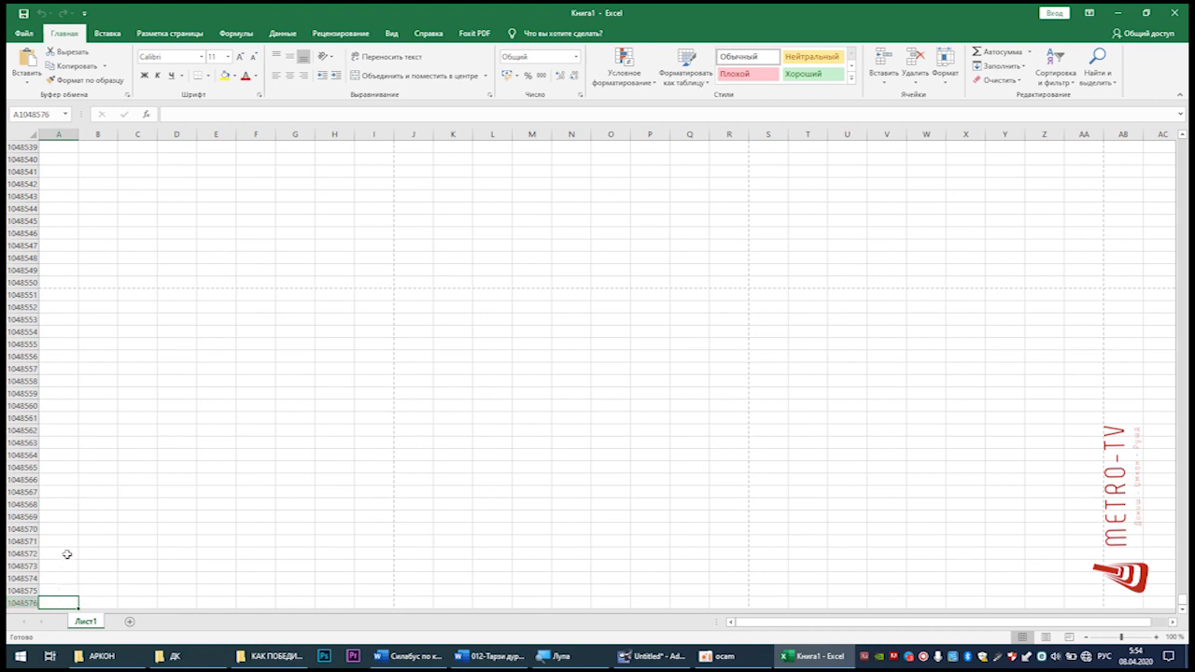
{"action": "key", "text": "ctrl+Up"}
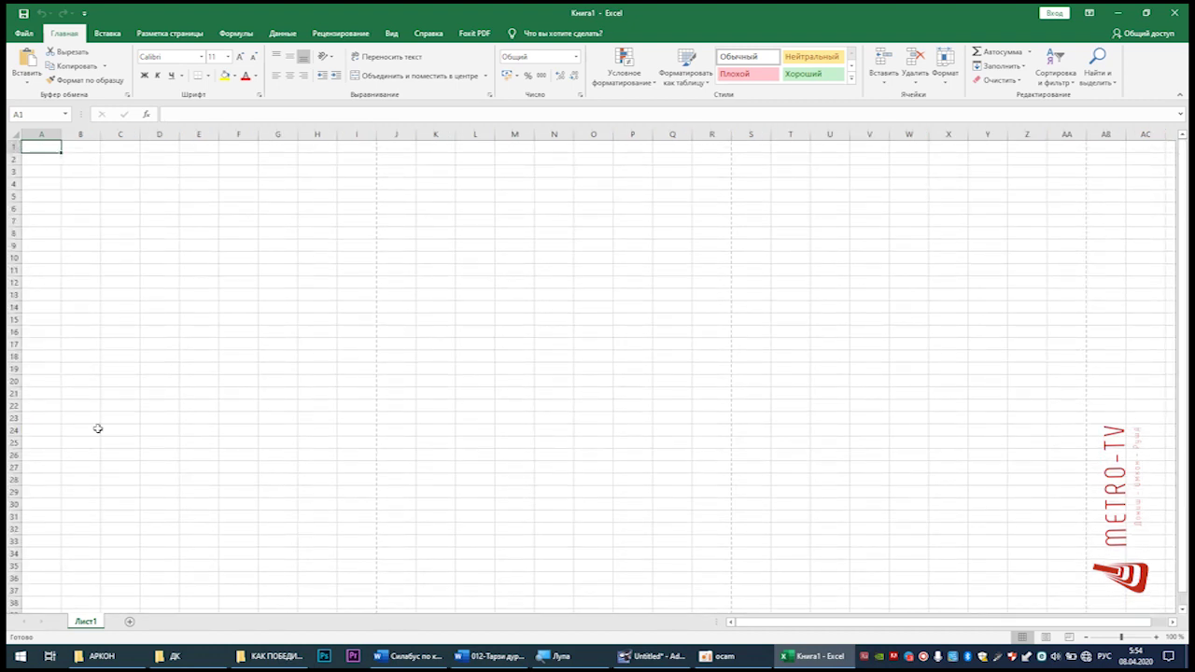
{"action": "left_click", "coordinate": [106, 393]}
{"action": "left_click", "coordinate": [102, 322]}
{"action": "left_click", "coordinate": [240, 259]}
{"action": "left_click", "coordinate": [374, 312]}
{"action": "left_click", "coordinate": [278, 221]}
{"action": "left_click", "coordinate": [44, 147]}
{"action": "left_click", "coordinate": [156, 206]}
{"action": "left_click", "coordinate": [183, 255]}
{"action": "left_click", "coordinate": [268, 278]}
{"action": "left_click", "coordinate": [282, 345]}
{"action": "left_click", "coordinate": [368, 263]}
{"action": "left_click", "coordinate": [472, 235]}
{"action": "left_click", "coordinate": [477, 345]}
{"action": "left_click", "coordinate": [475, 380]}
{"action": "left_click", "coordinate": [472, 258]}
{"action": "left_click", "coordinate": [349, 229]}
{"action": "left_click", "coordinate": [246, 278]}
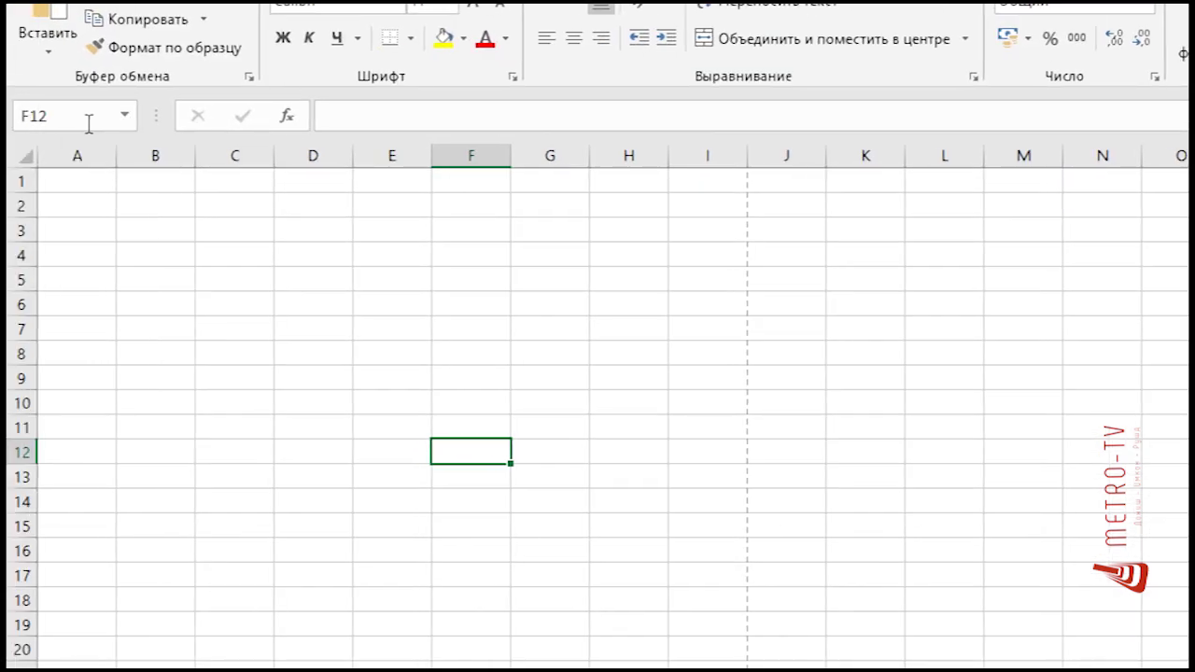
{"action": "left_click", "coordinate": [555, 304]}
{"action": "left_click", "coordinate": [463, 299]}
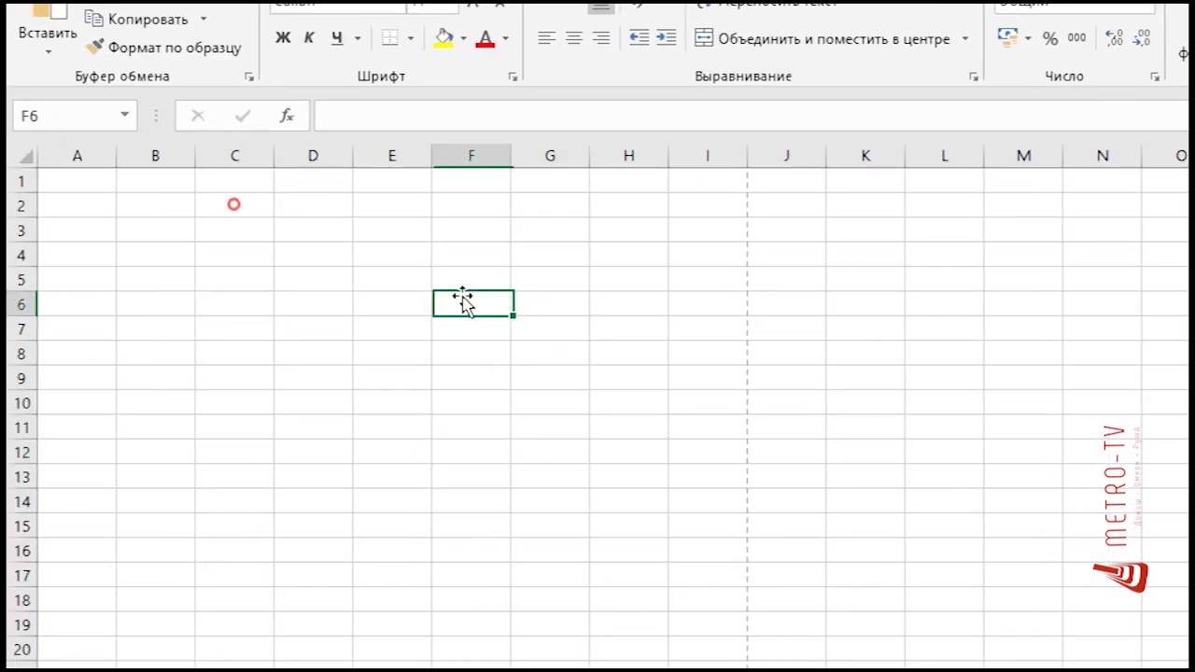
- Enter 123 in cell F6 and reselect F6 to check the stored value
{"action": "type", "text": "123"}
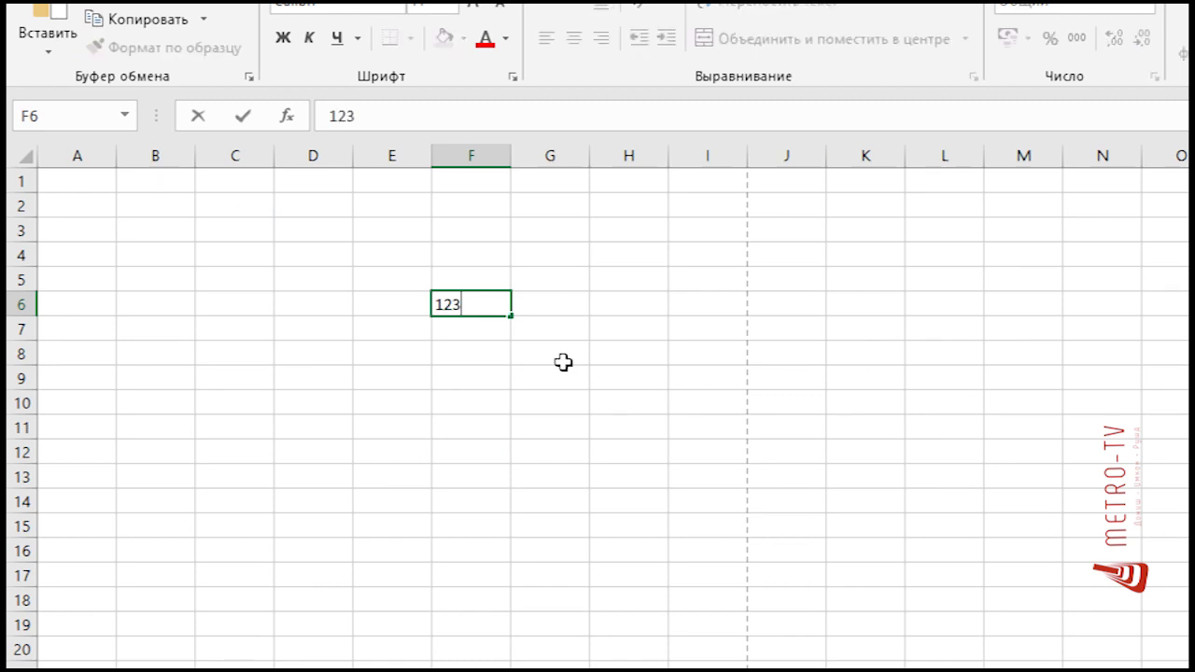
{"action": "key", "text": "Return"}
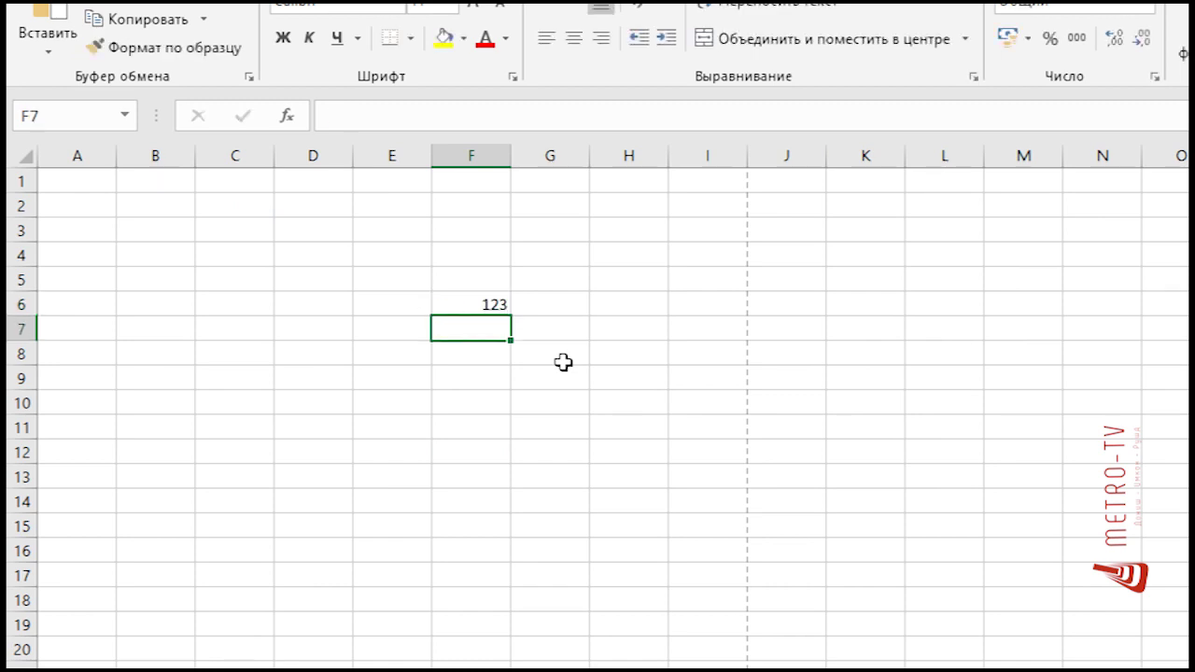
{"action": "left_click", "coordinate": [467, 306]}
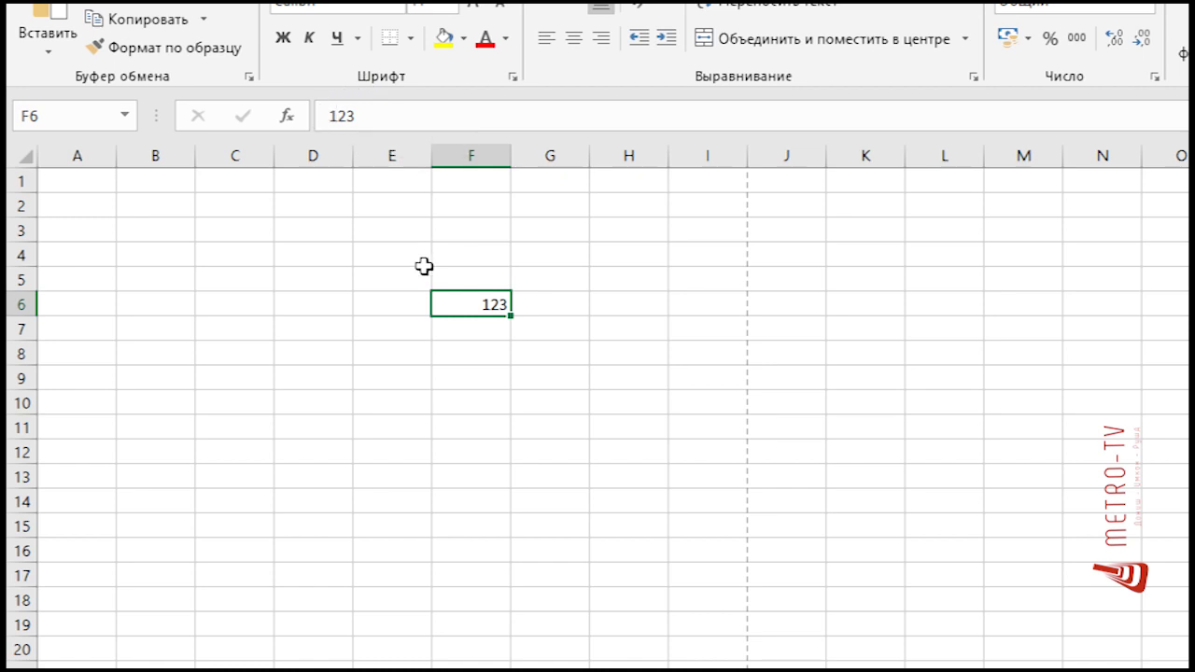
{"action": "left_click", "coordinate": [488, 280]}
{"action": "left_click", "coordinate": [478, 306]}
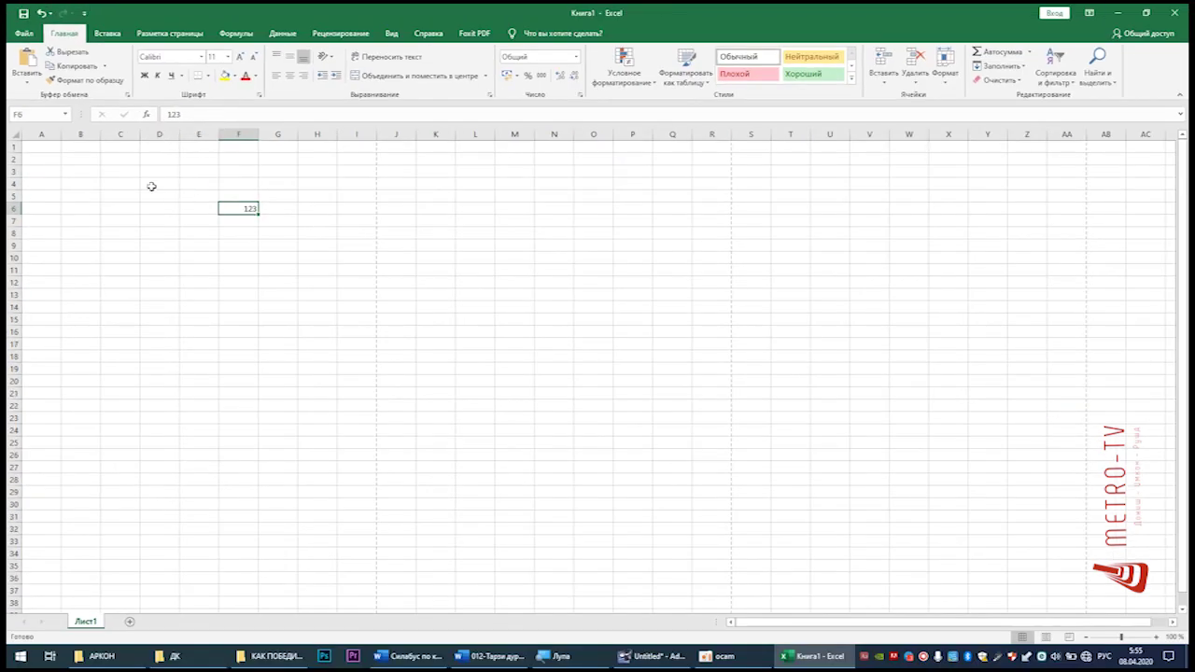
{"action": "left_click", "coordinate": [149, 184]}
{"action": "left_click", "coordinate": [90, 200]}
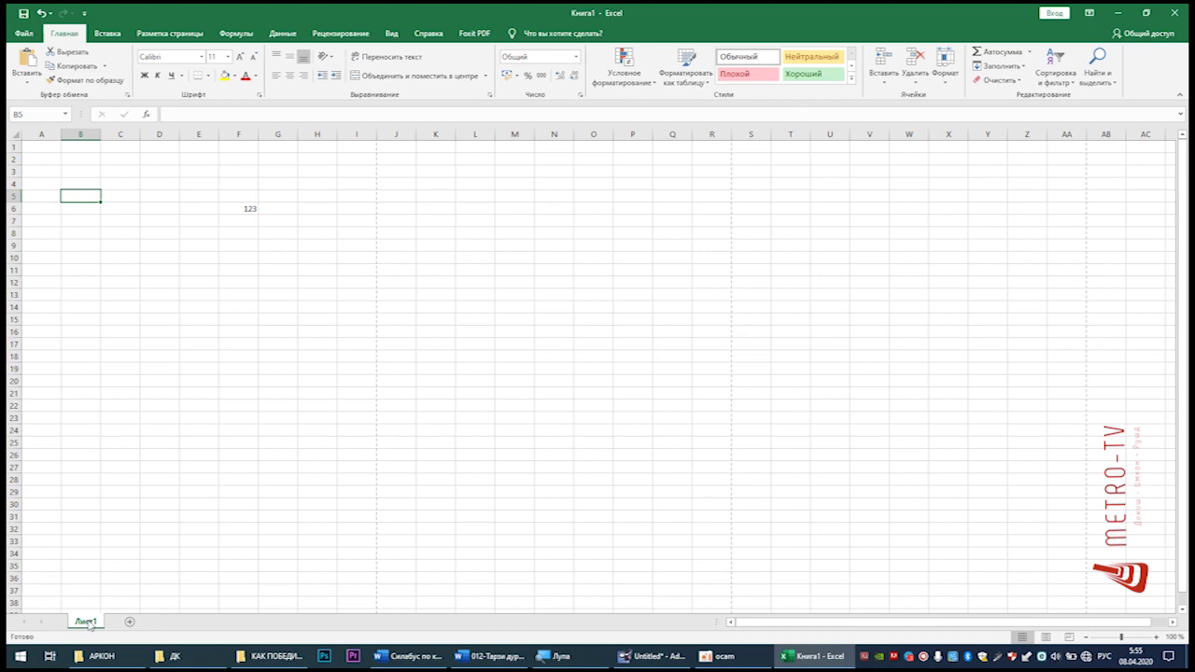
{"action": "left_click", "coordinate": [172, 407]}
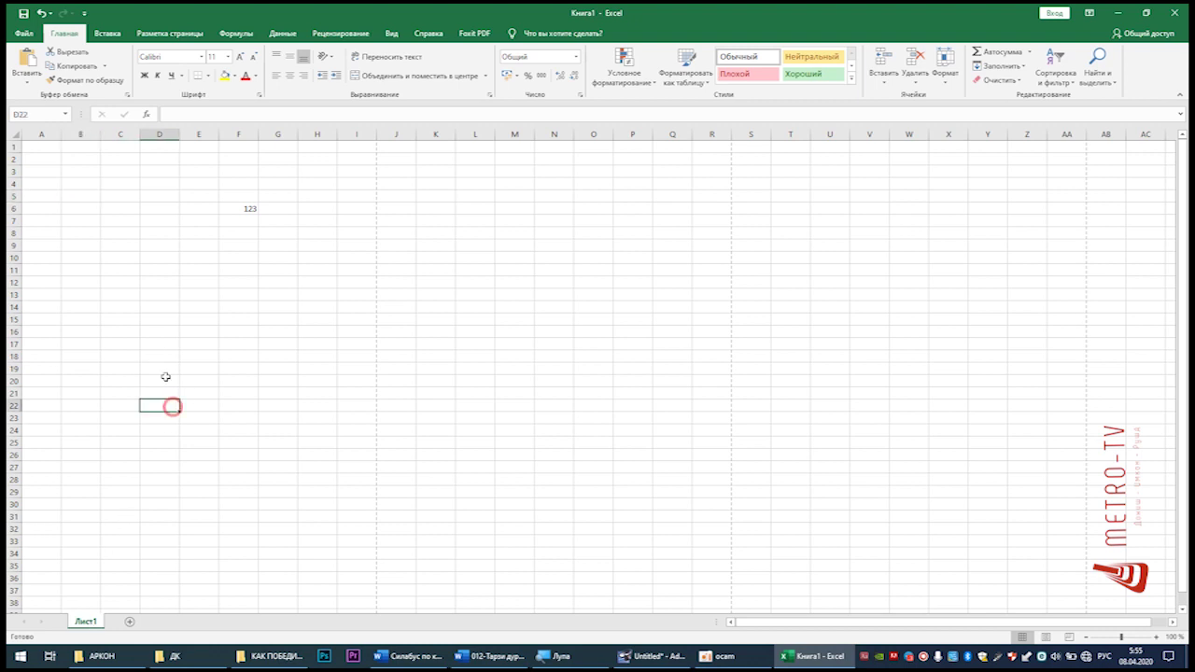
{"action": "left_click", "coordinate": [171, 270]}
{"action": "left_click", "coordinate": [161, 210]}
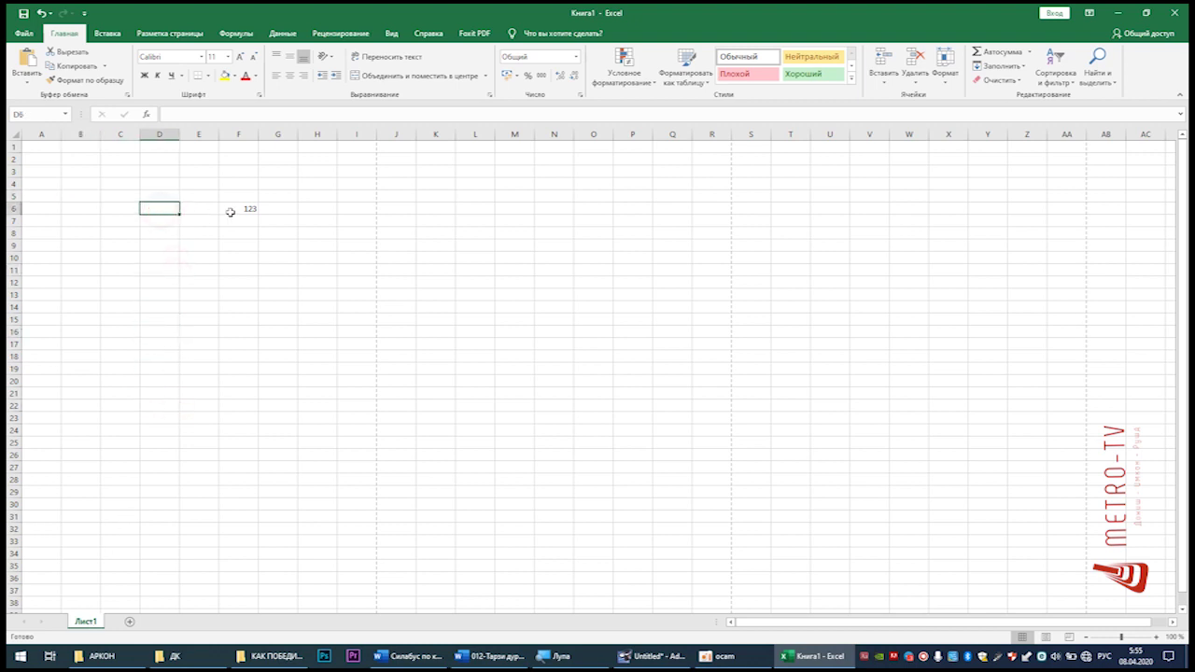
{"action": "left_click", "coordinate": [233, 208]}
{"action": "left_click", "coordinate": [163, 232]}
{"action": "left_click", "coordinate": [163, 196]}
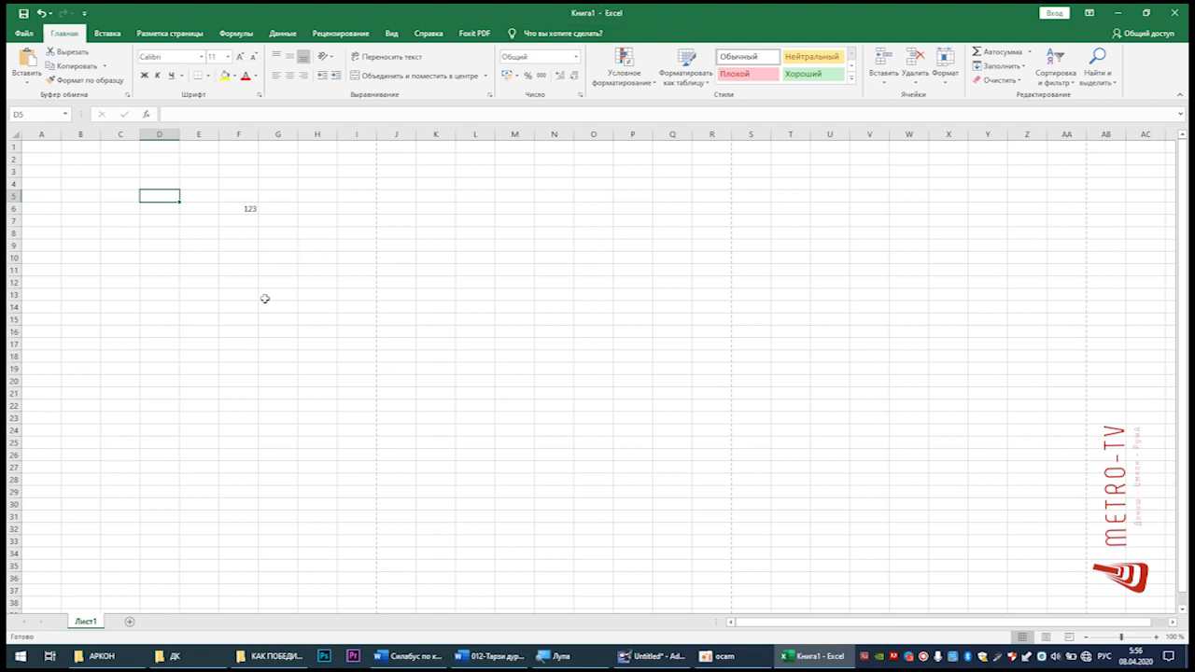
{"action": "left_click", "coordinate": [159, 476]}
{"action": "left_click", "coordinate": [186, 354]}
{"action": "left_click", "coordinate": [165, 210]}
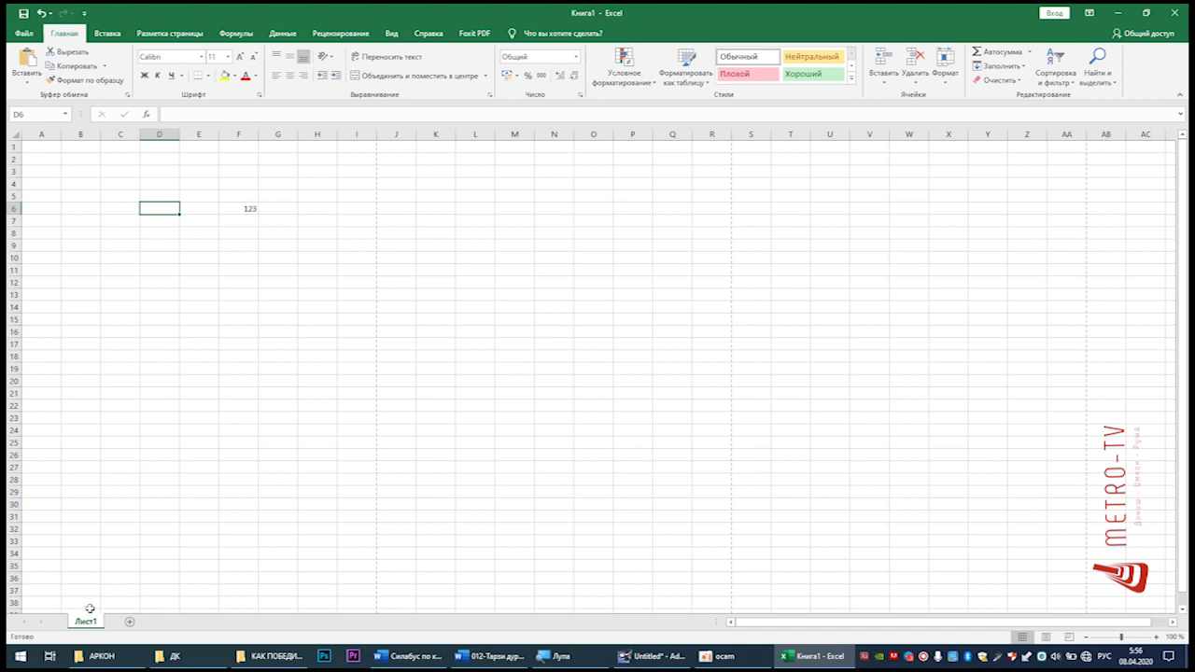
- Rename the Лист1 sheet tab to Январь
{"action": "right_click", "coordinate": [86, 622]}
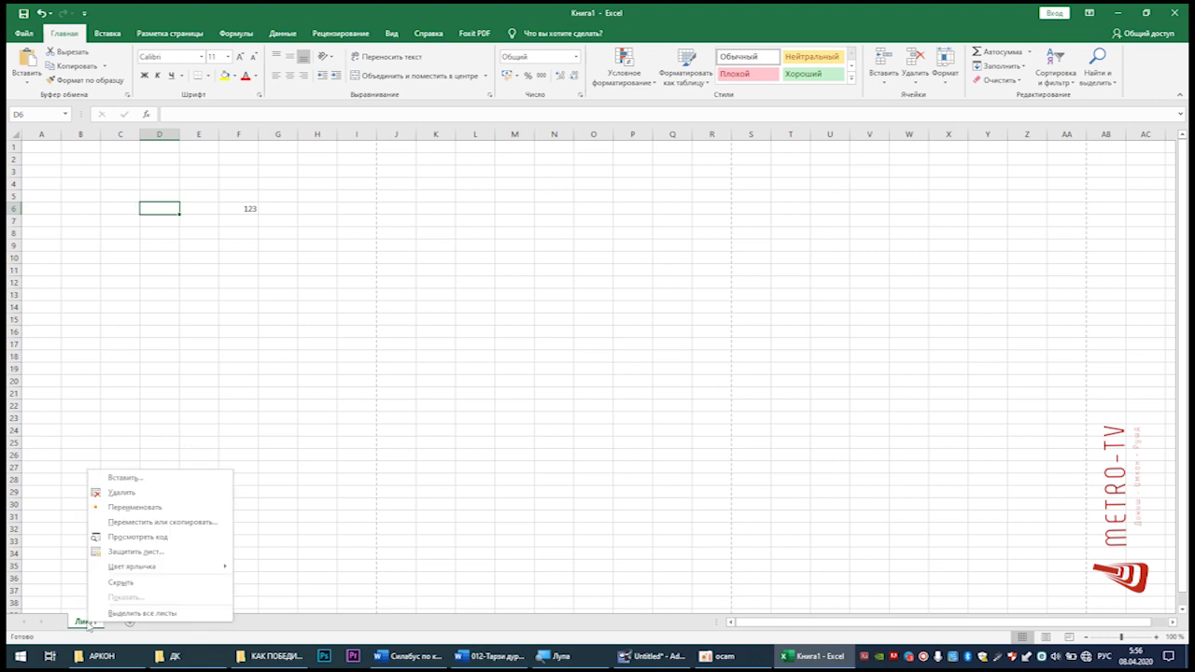
{"action": "left_click", "coordinate": [140, 509]}
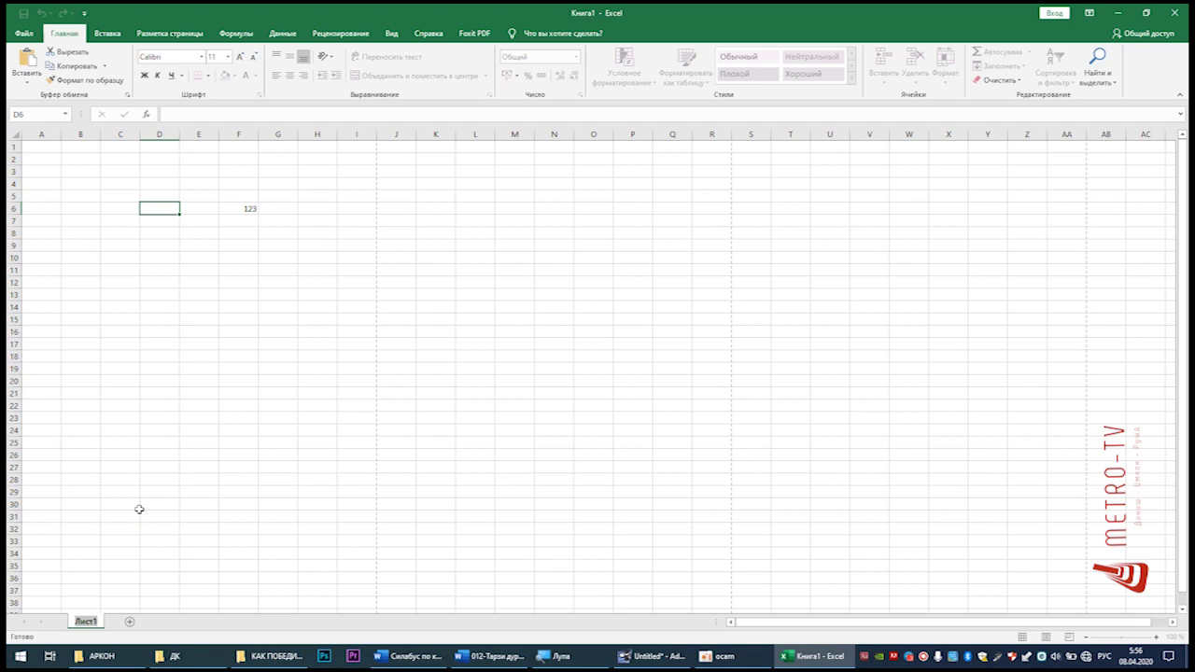
{"action": "type", "text": "Январі"}
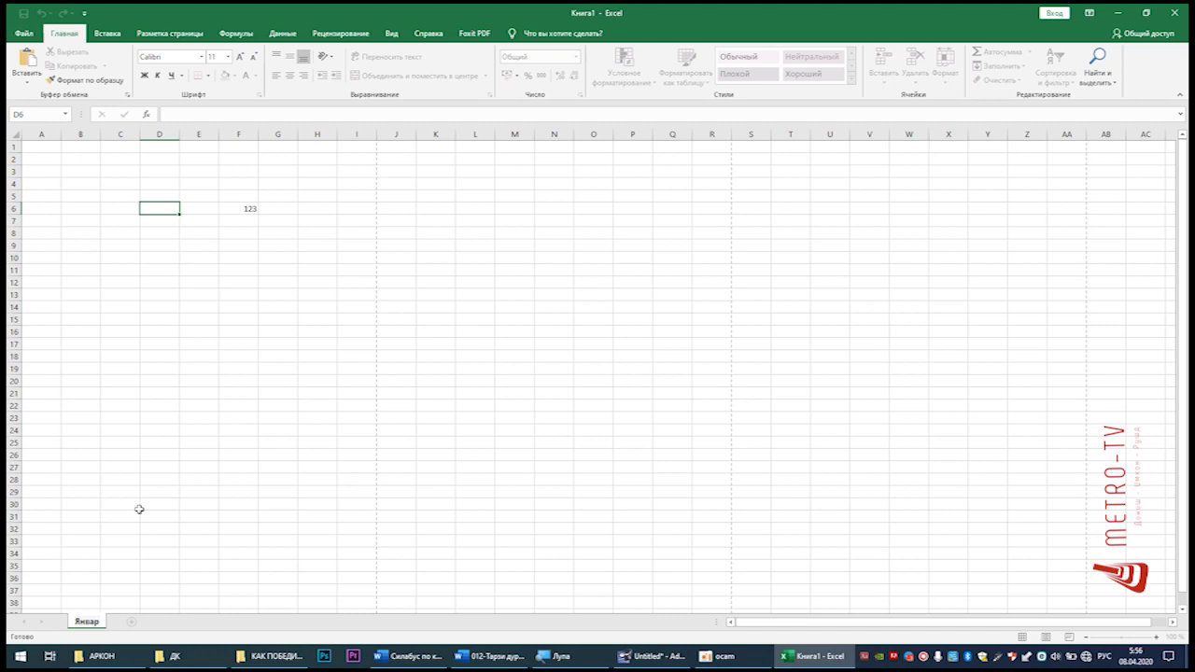
{"action": "key", "text": "Return"}
- Select various cells in column C, from C6 to C20, on the Январь sheet
{"action": "left_click", "coordinate": [122, 376]}
{"action": "left_click", "coordinate": [120, 327]}
{"action": "left_click", "coordinate": [117, 221]}
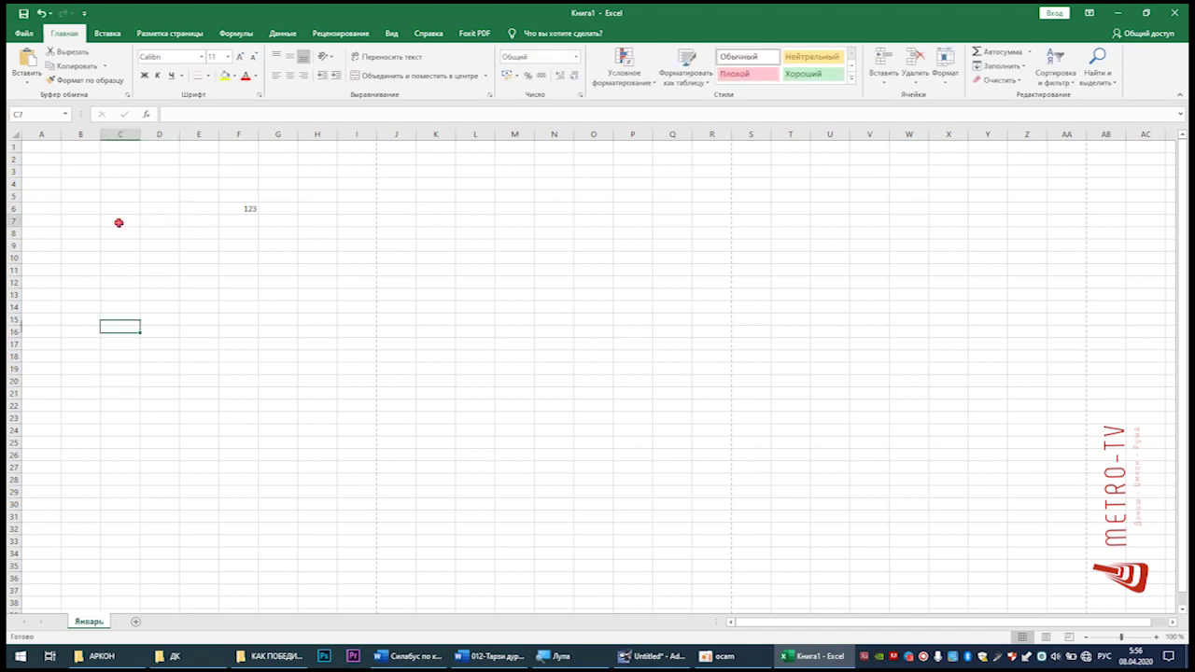
{"action": "left_click", "coordinate": [118, 291]}
{"action": "left_click", "coordinate": [102, 203]}
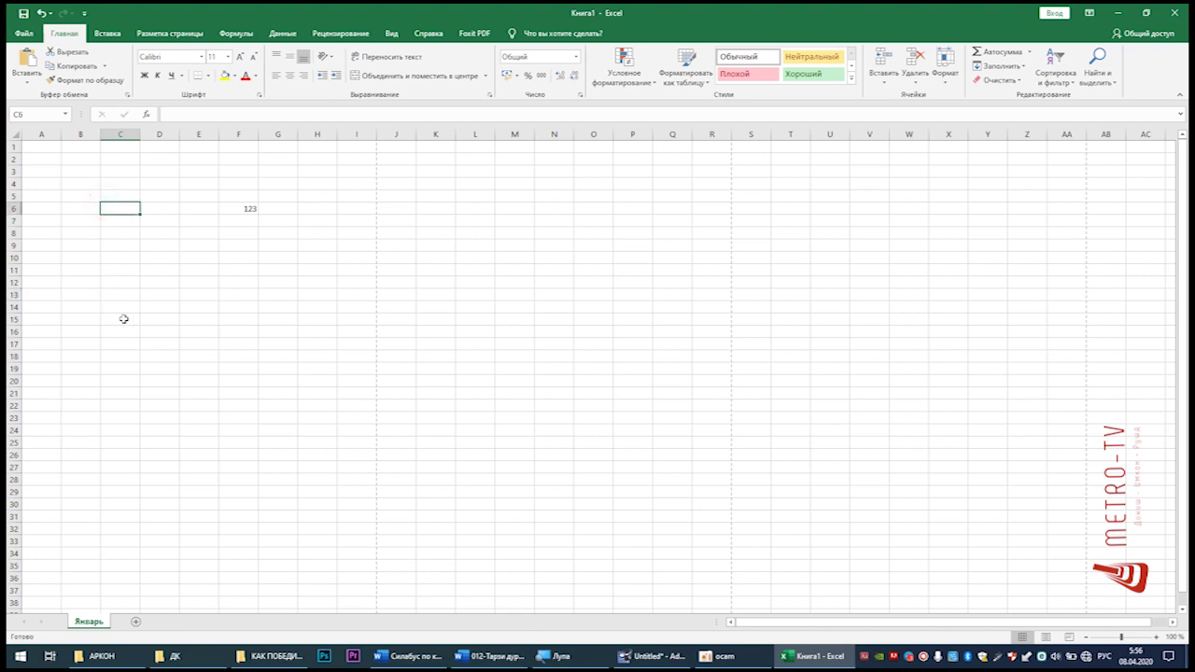
{"action": "left_click", "coordinate": [109, 377]}
{"action": "left_click", "coordinate": [103, 260]}
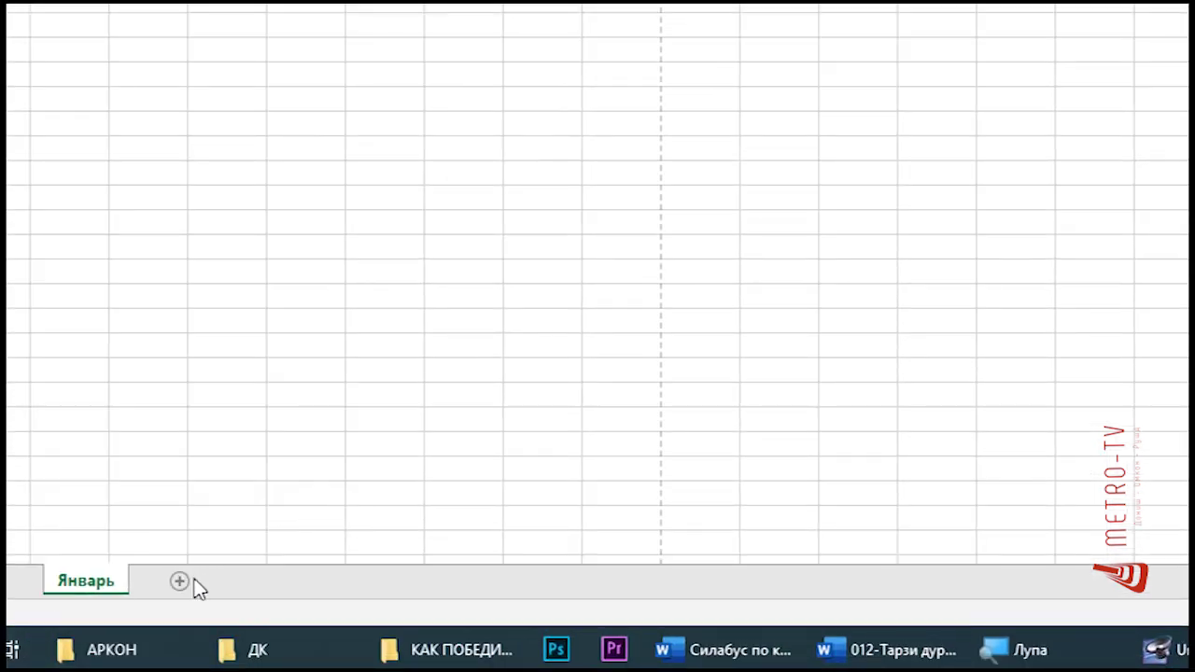
- Add new sheets and rename Лист2 to Февраль
{"action": "left_click", "coordinate": [263, 576]}
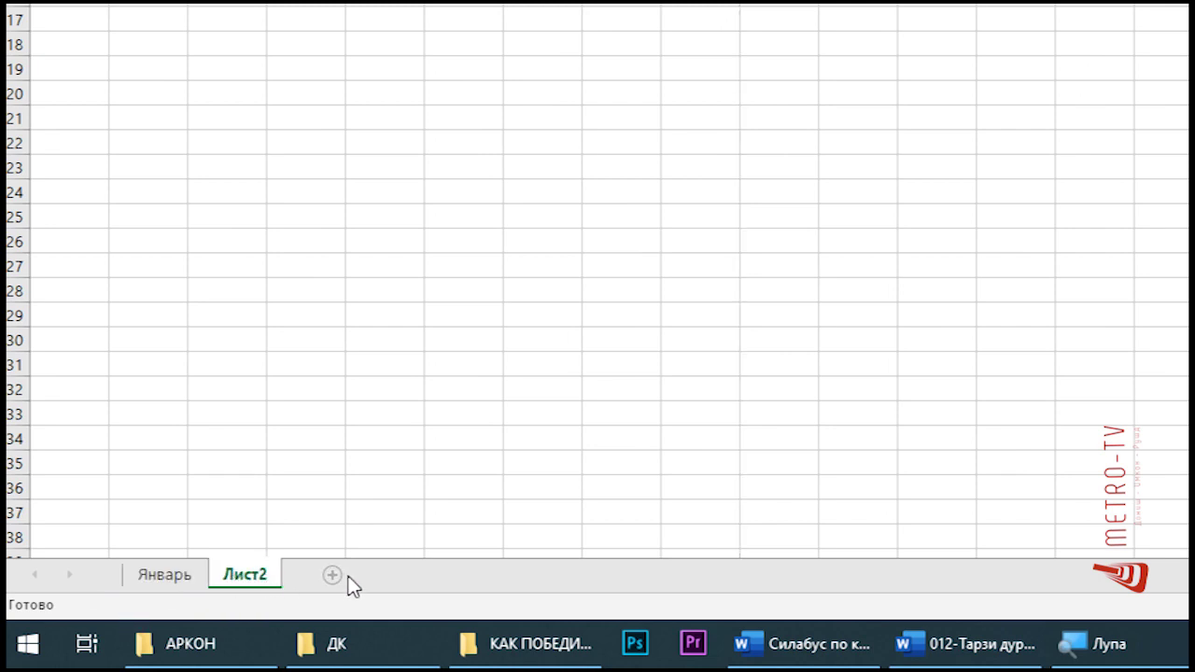
{"action": "left_click", "coordinate": [332, 574]}
{"action": "left_click", "coordinate": [255, 577]}
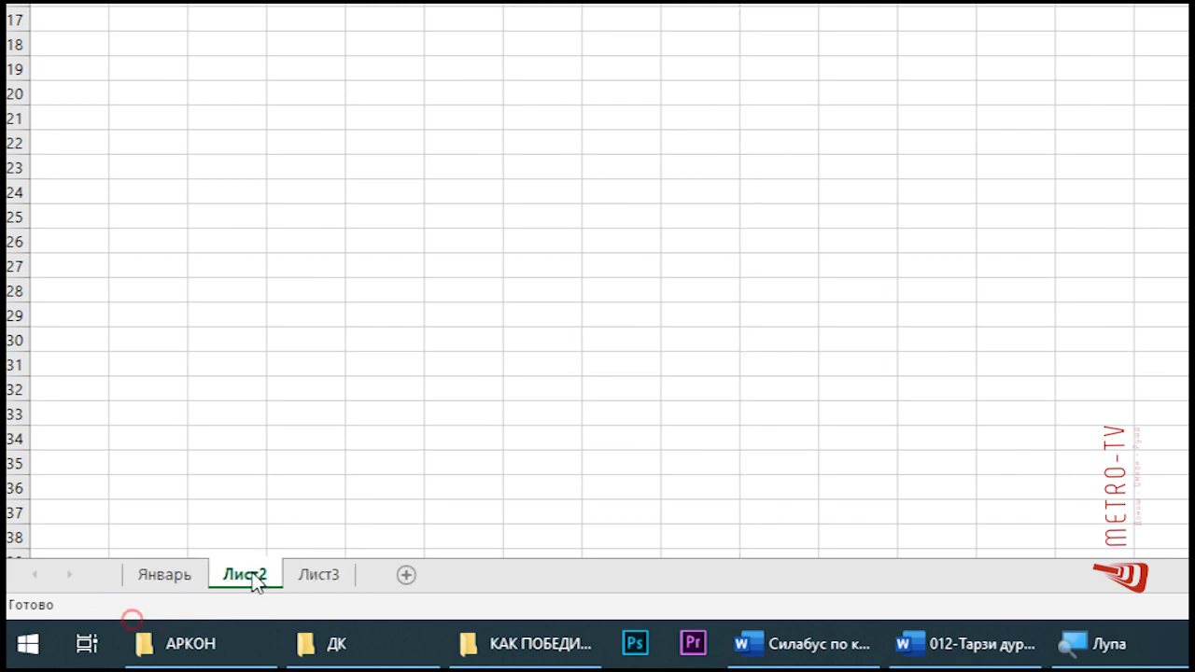
{"action": "right_click", "coordinate": [255, 578]}
{"action": "left_click", "coordinate": [348, 348]}
{"action": "type", "text": "Февраль"}
{"action": "key", "text": "Return"}
- Rename Лист3 to Март, then delete the Март sheet
{"action": "left_click", "coordinate": [344, 574]}
{"action": "right_click", "coordinate": [345, 575]}
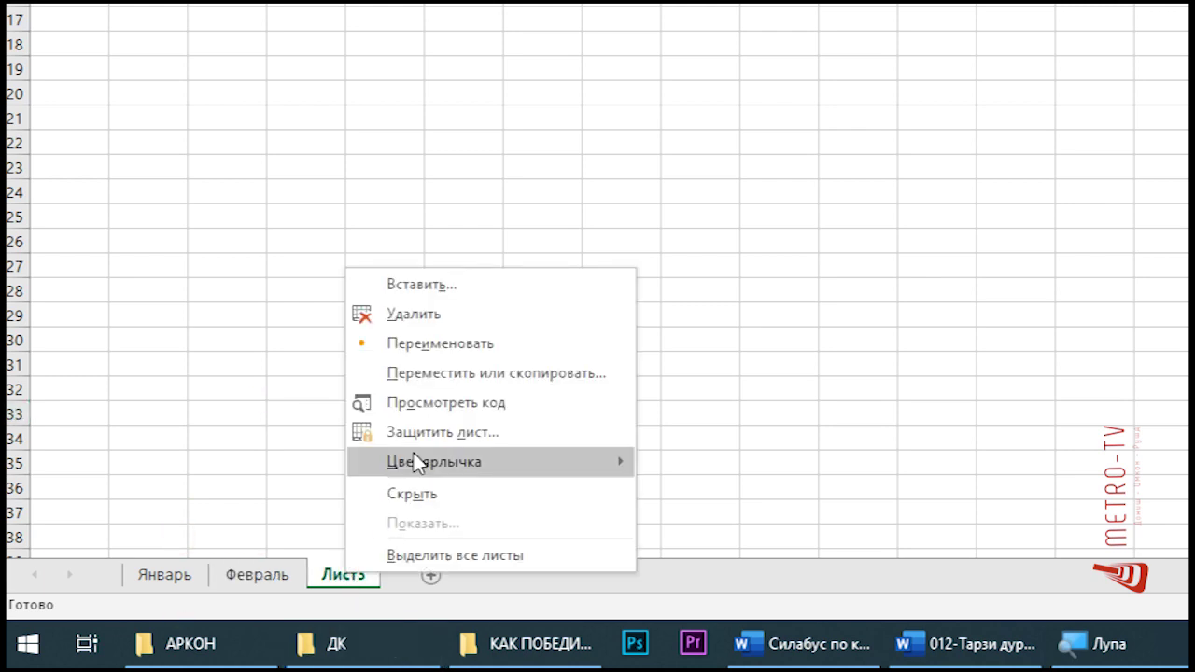
{"action": "left_click", "coordinate": [435, 344]}
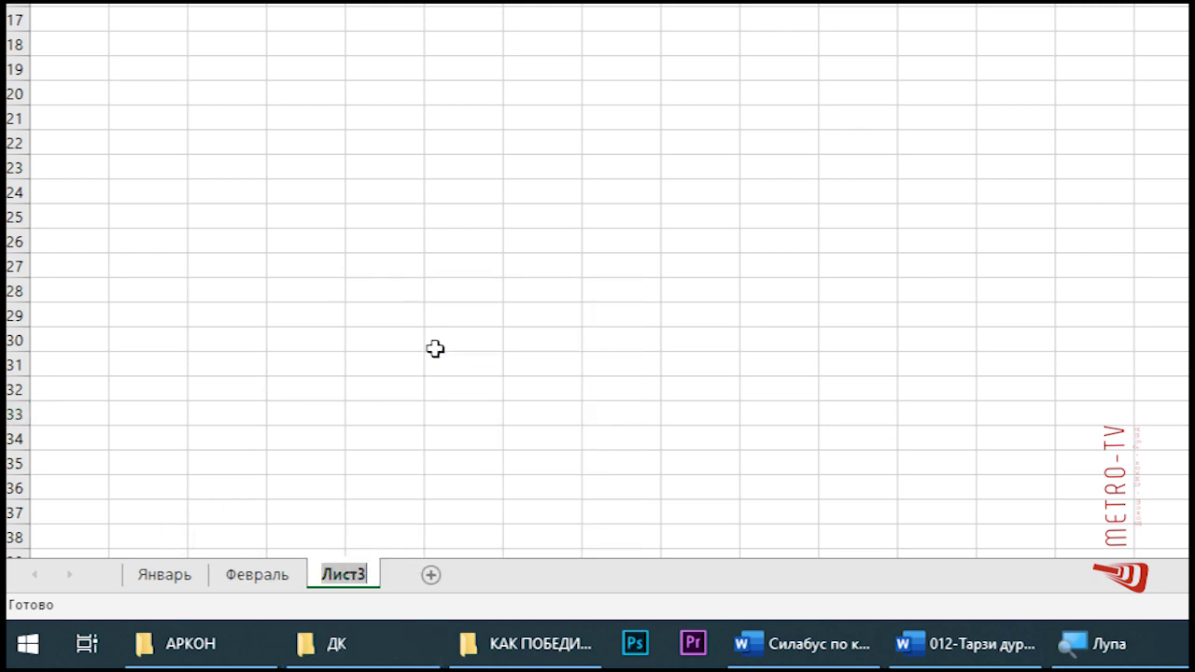
{"action": "type", "text": "Март"}
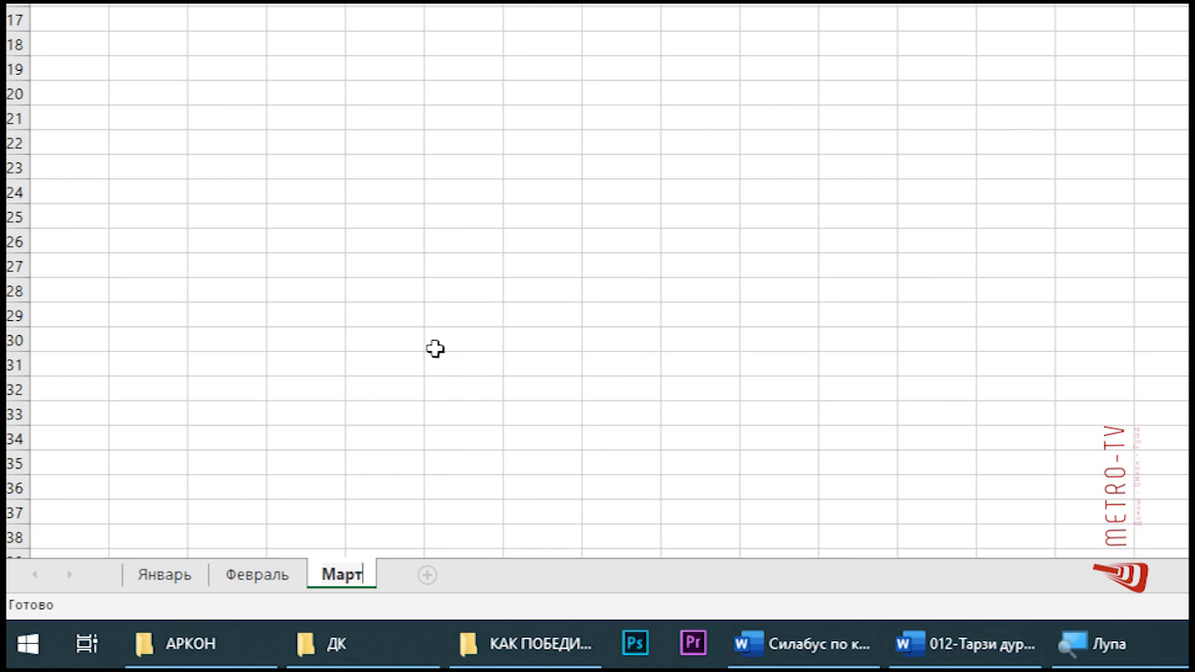
{"action": "left_click", "coordinate": [369, 437]}
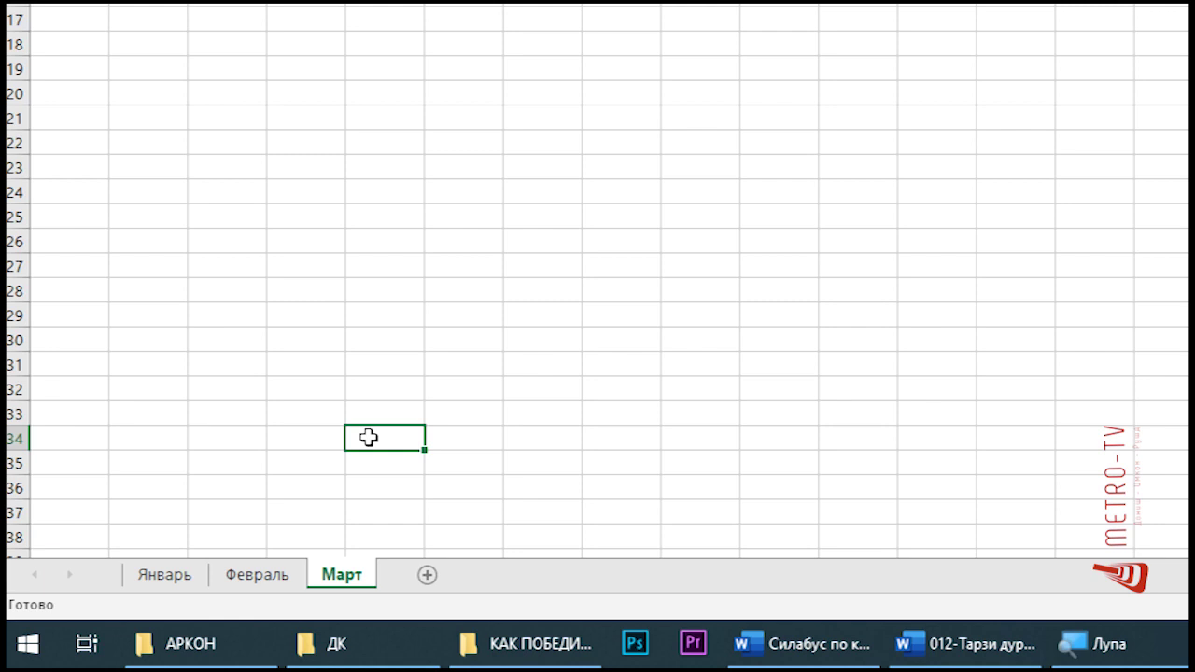
{"action": "left_click", "coordinate": [323, 376]}
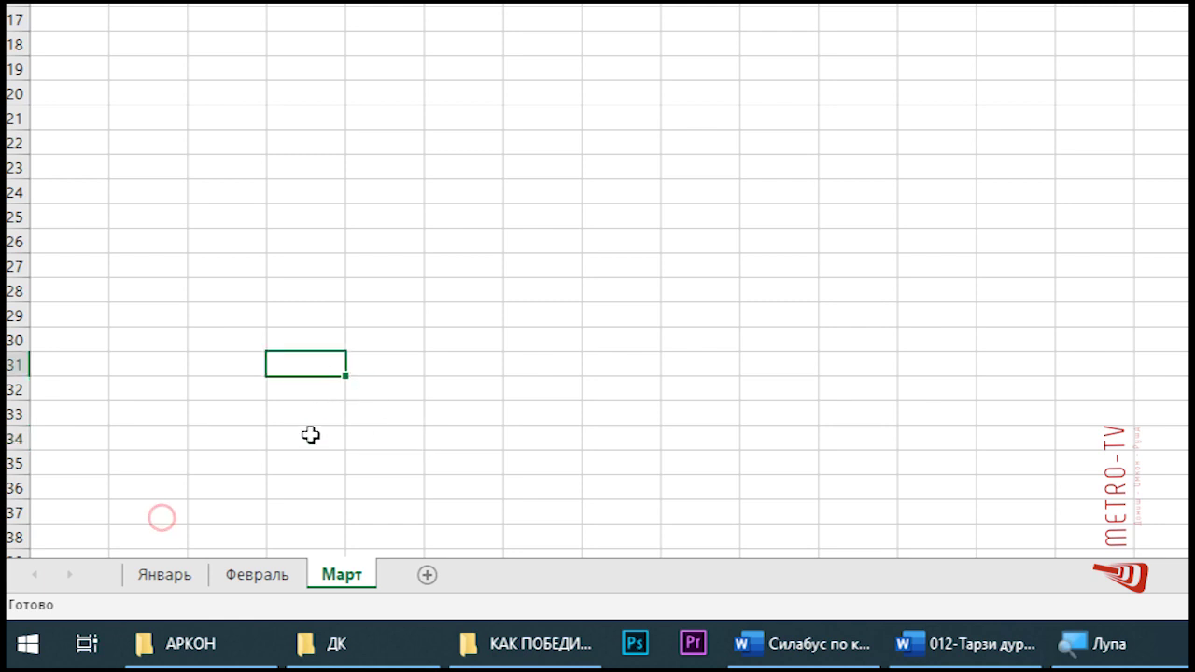
{"action": "right_click", "coordinate": [341, 586]}
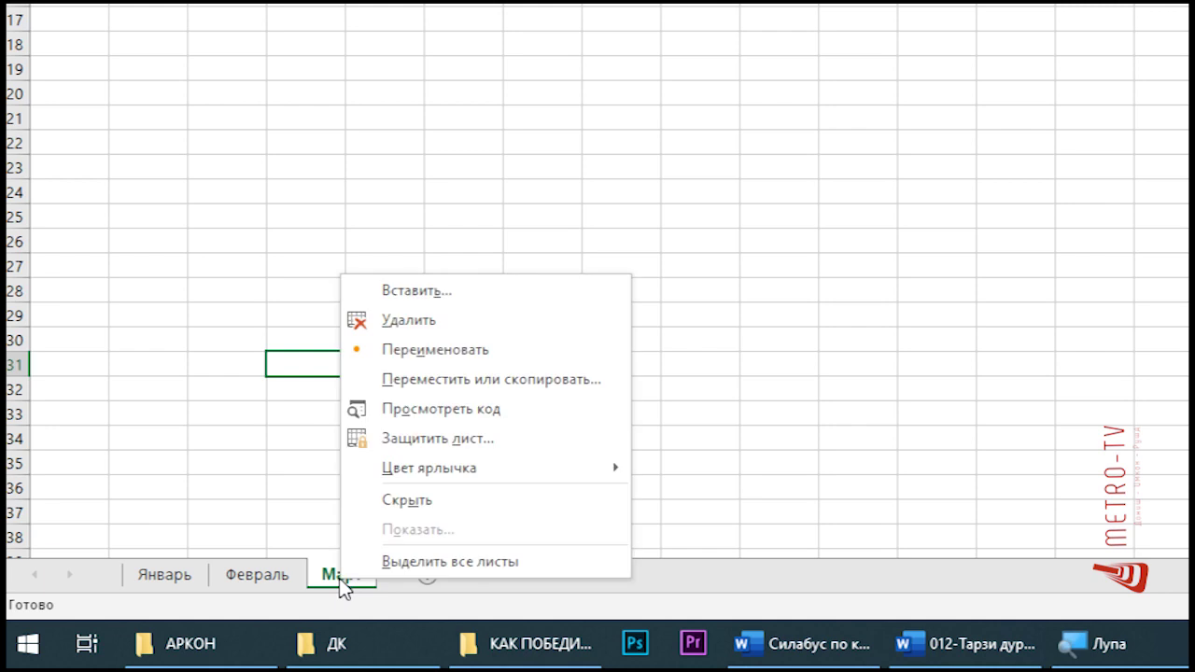
{"action": "left_click", "coordinate": [439, 323]}
{"action": "left_click", "coordinate": [247, 309]}
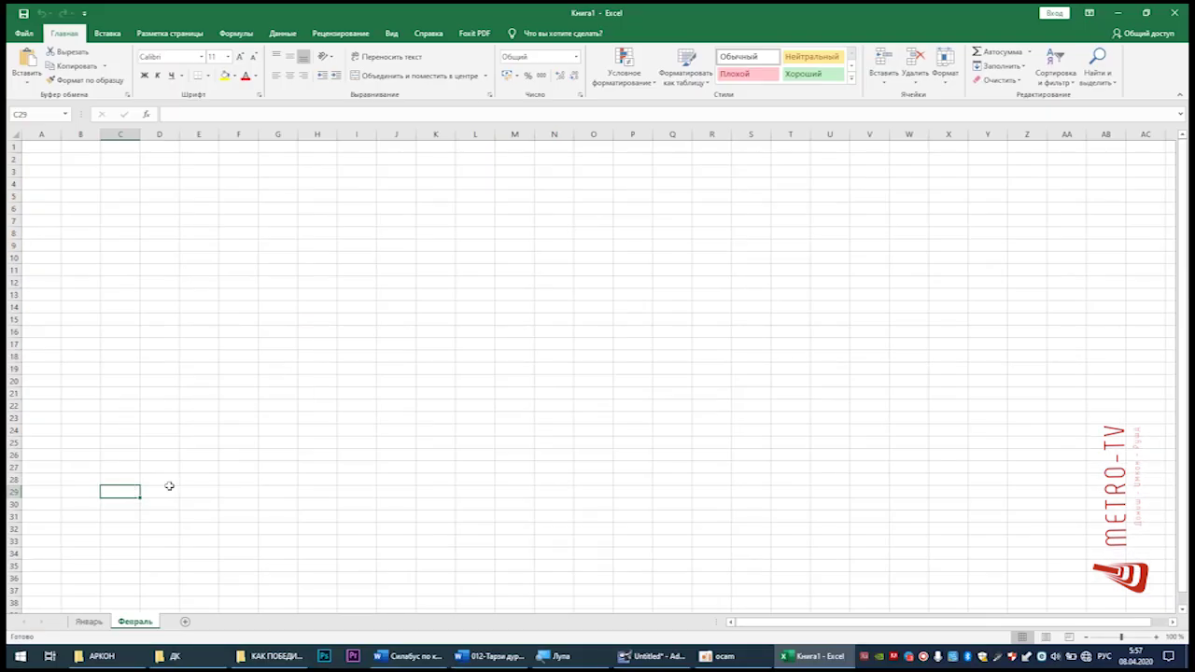
- Switch between the Январь and Февраль sheets, ending on Январь with F6 selected
{"action": "key", "text": "Right"}
{"action": "key", "text": "Right"}
{"action": "key", "text": "Up"}
{"action": "key", "text": "Up"}
{"action": "key", "text": "Up"}
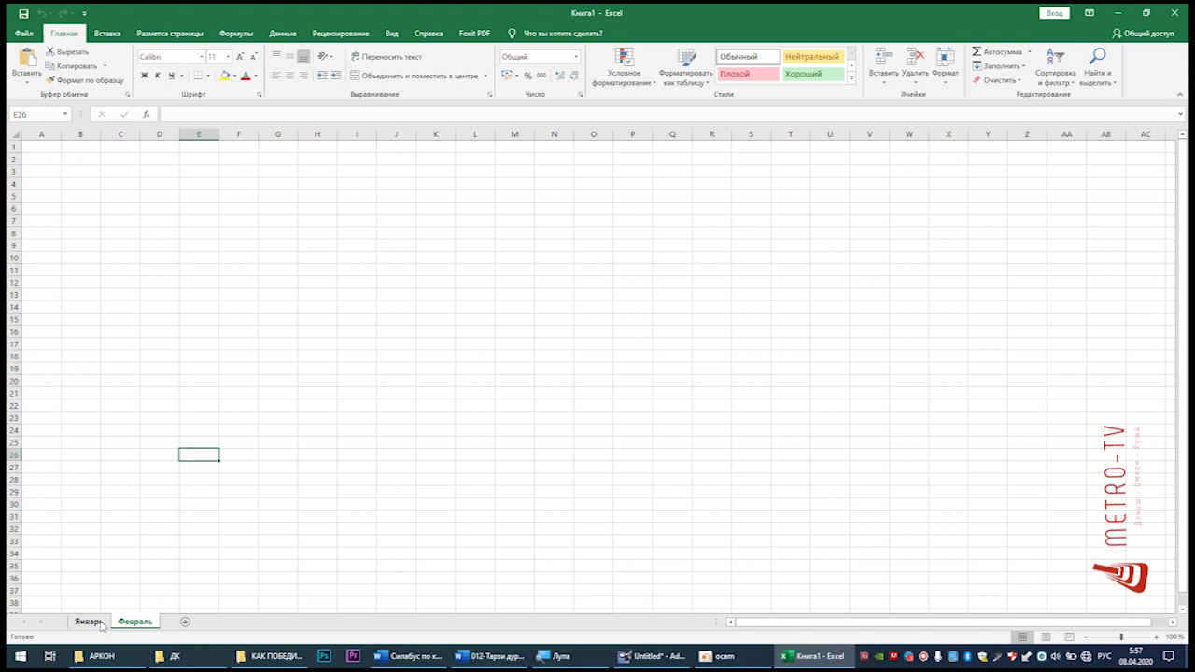
{"action": "left_click", "coordinate": [89, 621]}
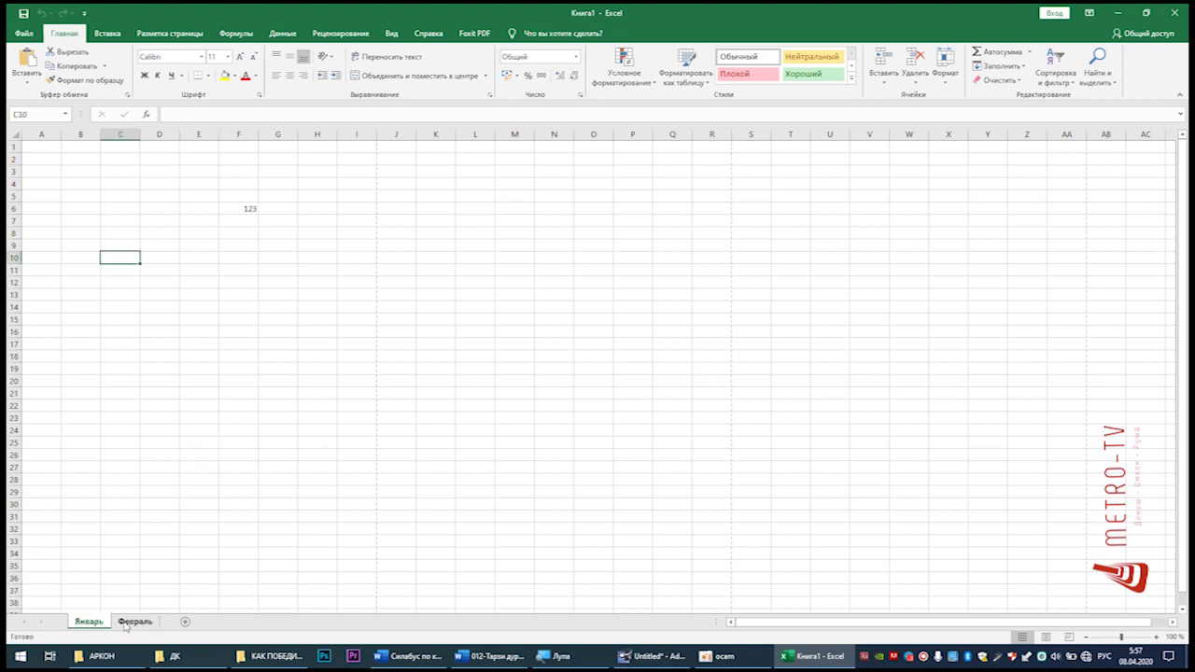
{"action": "left_click", "coordinate": [129, 620]}
{"action": "left_click", "coordinate": [93, 621]}
{"action": "left_click", "coordinate": [129, 621]}
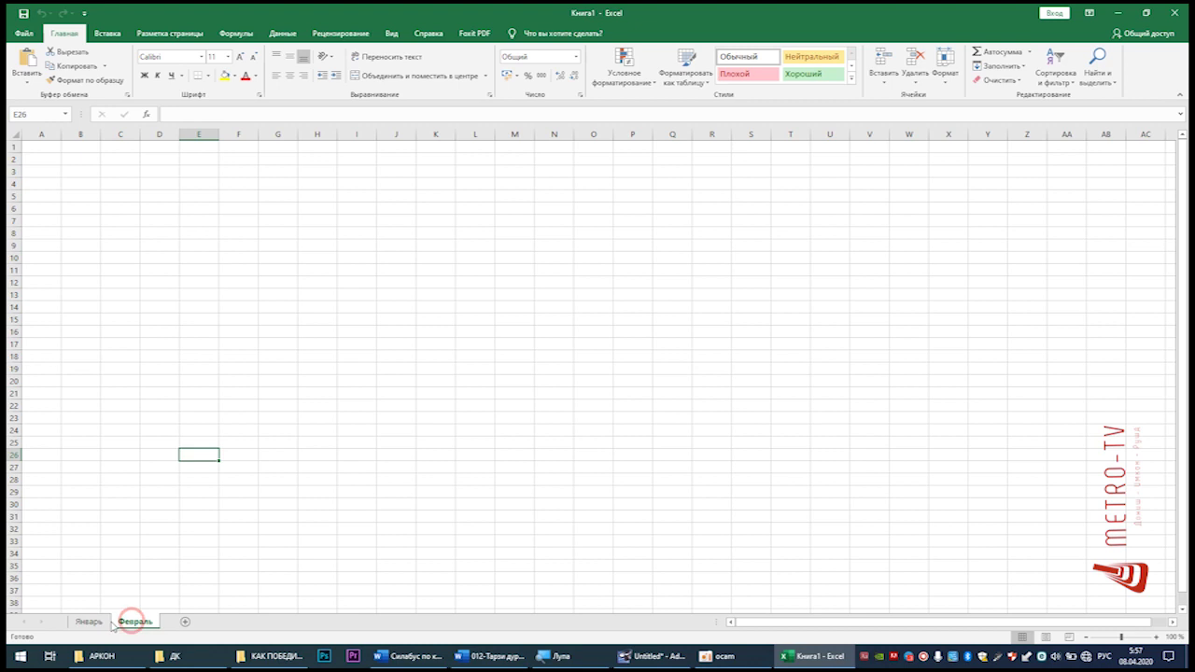
{"action": "left_click", "coordinate": [93, 620]}
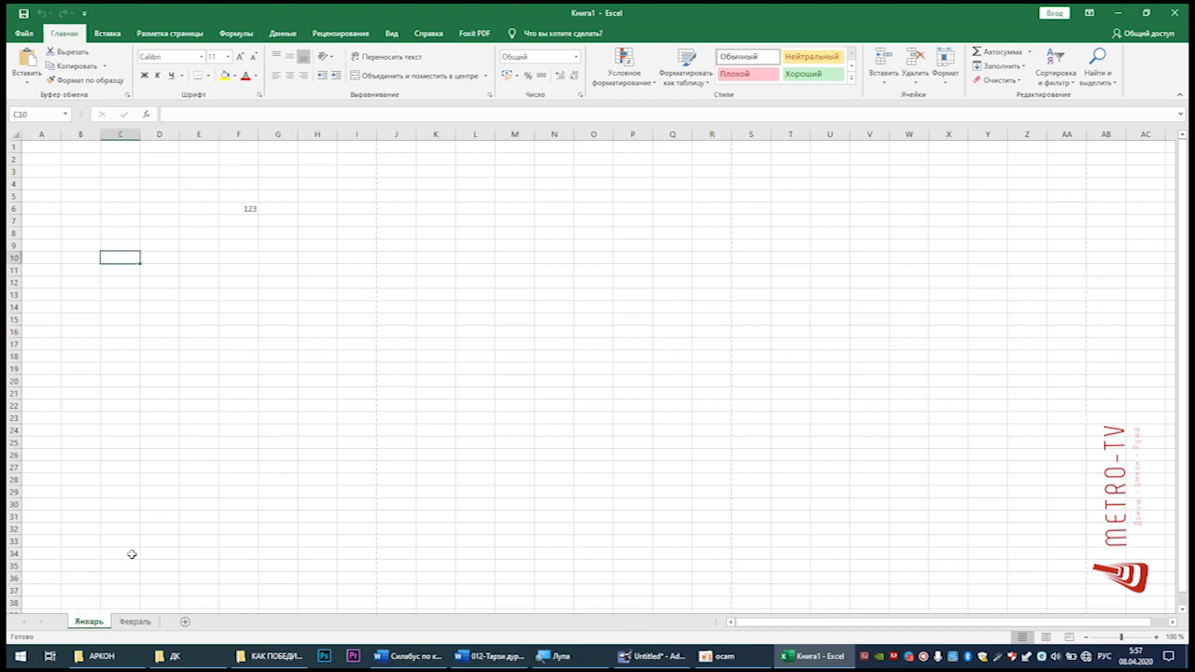
{"action": "left_click", "coordinate": [210, 484]}
{"action": "left_click", "coordinate": [105, 189]}
{"action": "left_click", "coordinate": [227, 206]}
- Enter 123 in F7 and F8, then select the range F6:F8
{"action": "left_click", "coordinate": [230, 221]}
{"action": "type", "text": "23"}
{"action": "key", "text": "Return"}
{"action": "type", "text": "12"}
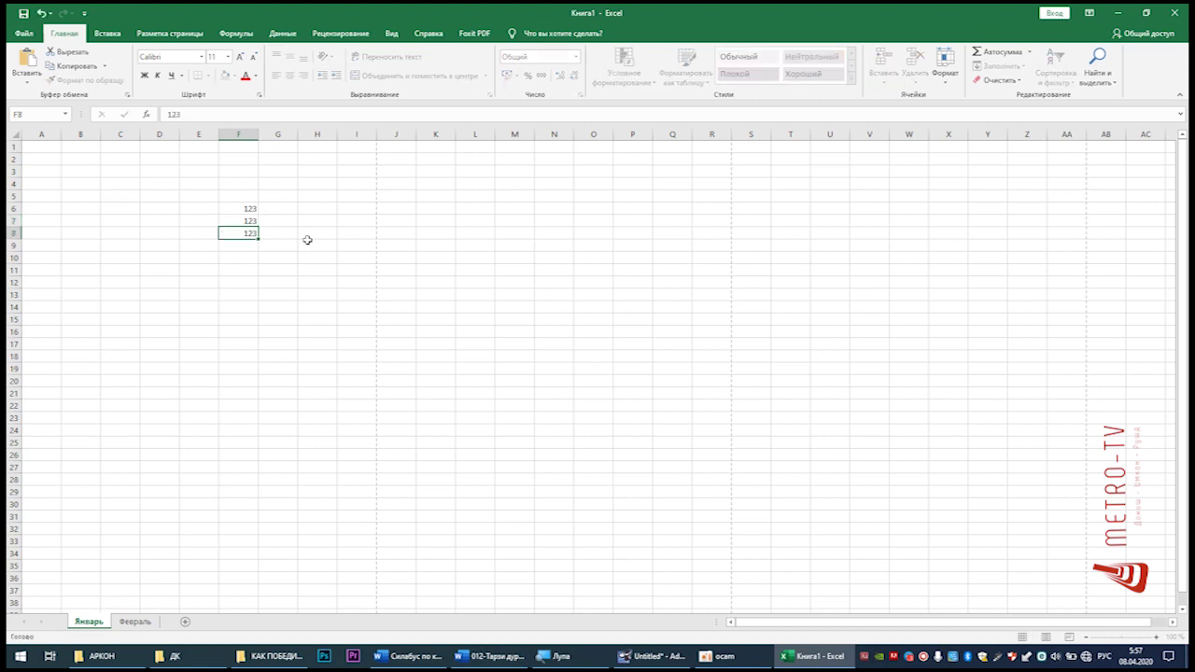
{"action": "key", "text": "Return"}
{"action": "left_click", "coordinate": [305, 242]}
{"action": "left_click", "coordinate": [304, 319]}
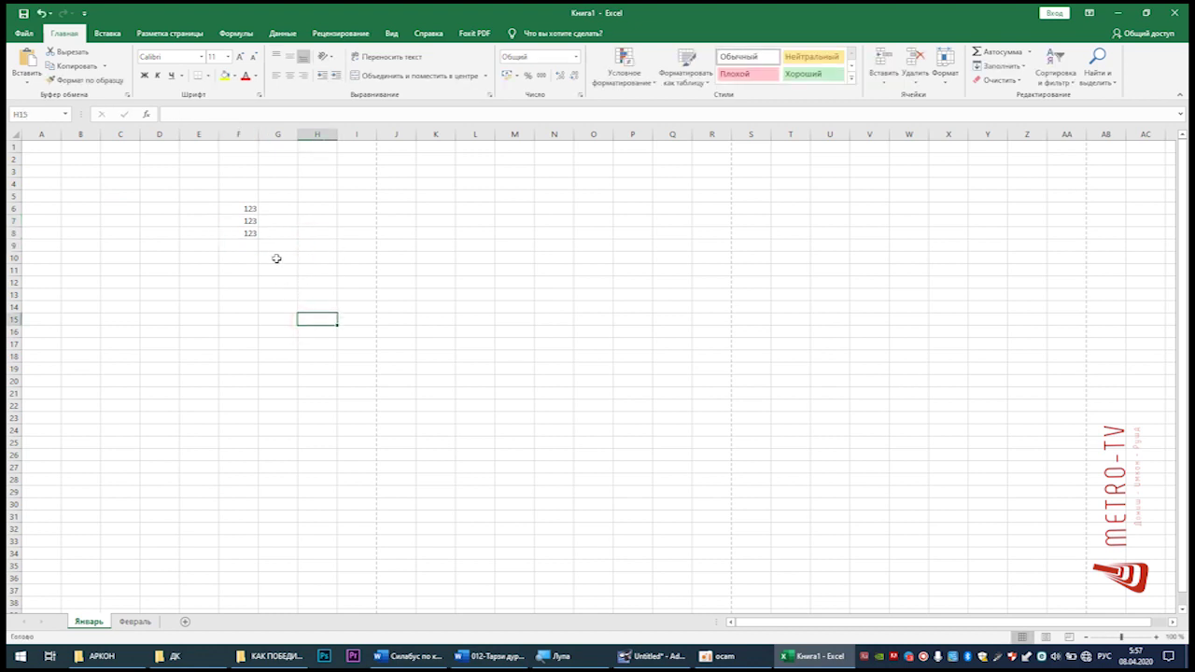
{"action": "left_click_drag", "start_coordinate": [244, 206], "coordinate": [248, 233]}
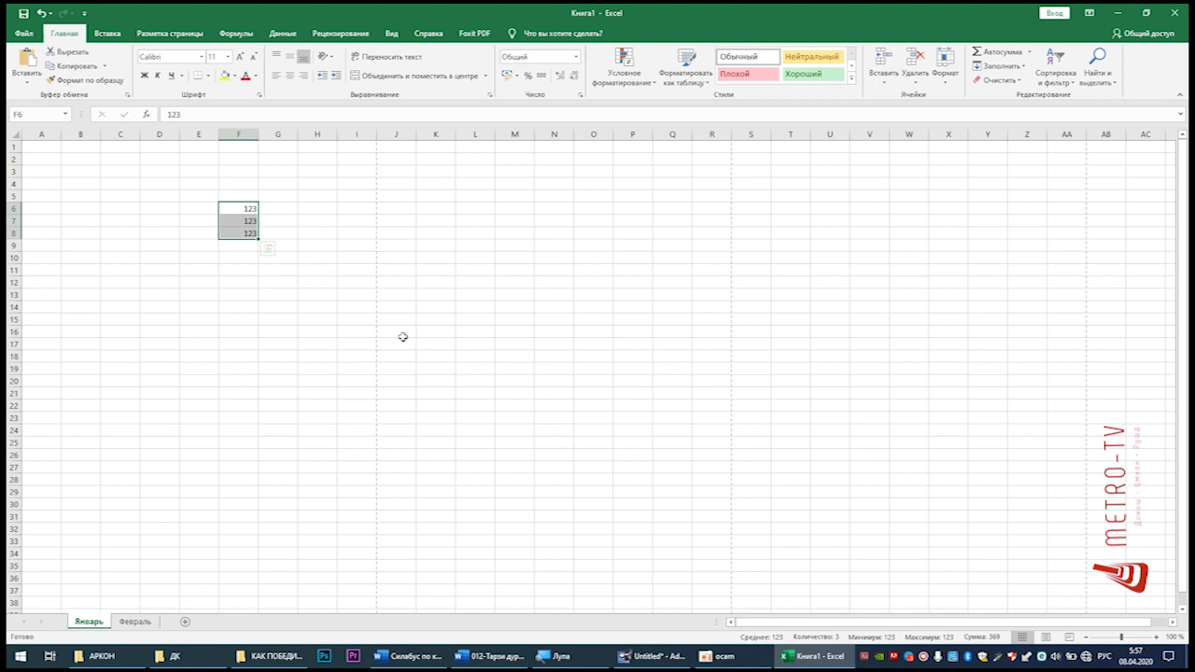
{"action": "left_click", "coordinate": [480, 319]}
{"action": "left_click", "coordinate": [277, 291]}
{"action": "left_click", "coordinate": [898, 456]}
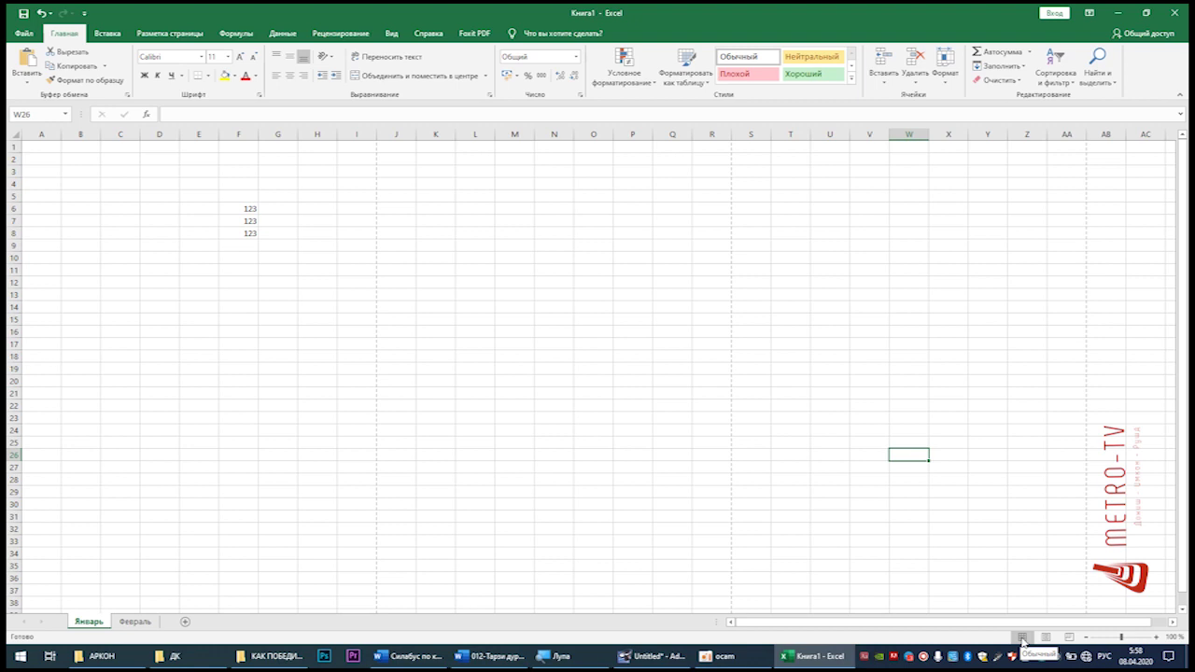
{"action": "left_click", "coordinate": [475, 343]}
- Switch the Январь sheet to Page Layout view and click through cells on page 1
{"action": "left_click", "coordinate": [165, 259]}
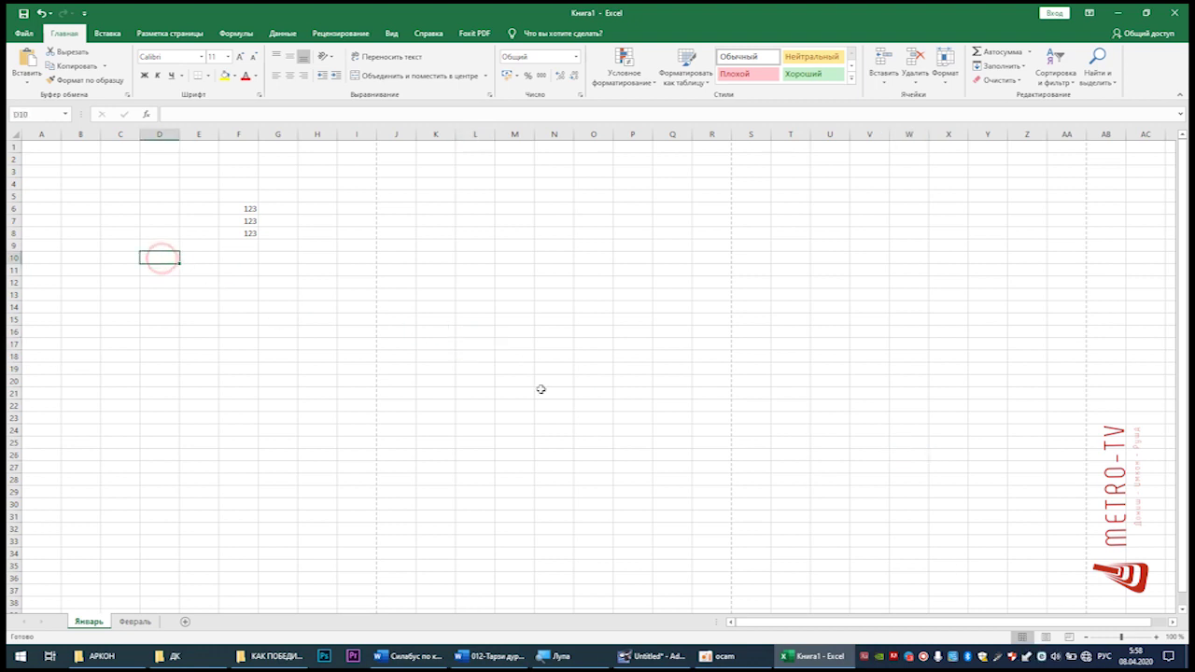
{"action": "left_click", "coordinate": [1047, 637]}
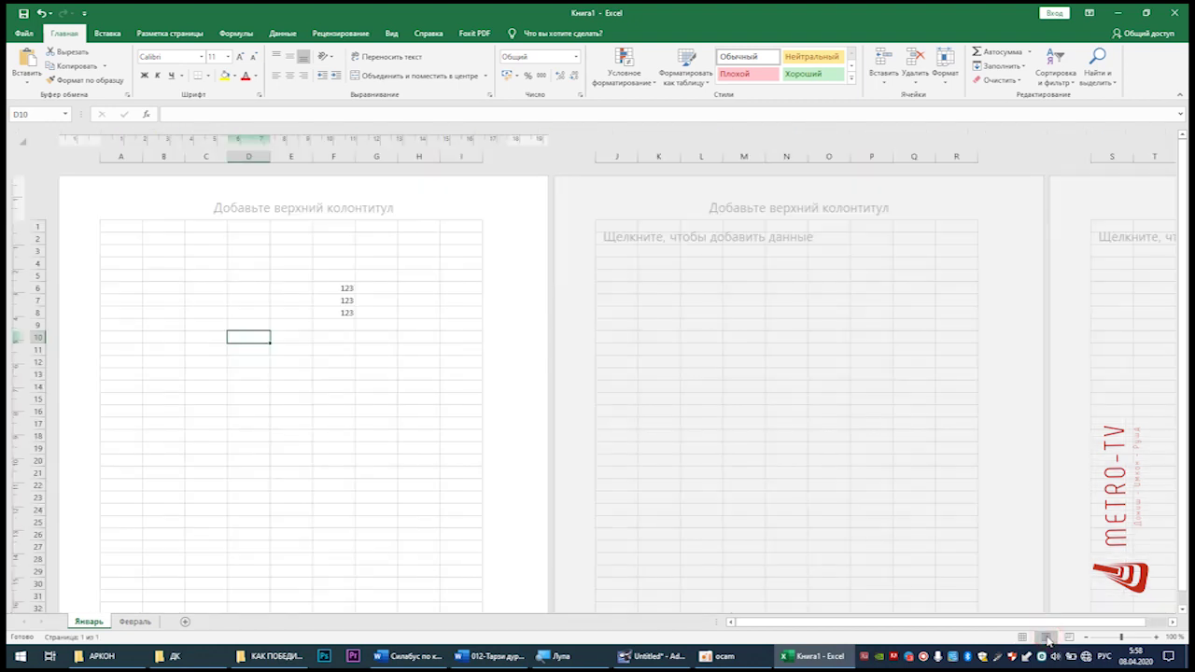
{"action": "left_click", "coordinate": [382, 390]}
{"action": "left_click", "coordinate": [266, 276]}
{"action": "left_click", "coordinate": [252, 372]}
{"action": "left_click", "coordinate": [243, 273]}
{"action": "left_click", "coordinate": [248, 387]}
{"action": "left_click", "coordinate": [265, 276]}
- Select cells on the first and second pages, then change to Page Break Preview
{"action": "left_click", "coordinate": [649, 324]}
{"action": "left_click", "coordinate": [414, 365]}
{"action": "left_click", "coordinate": [238, 264]}
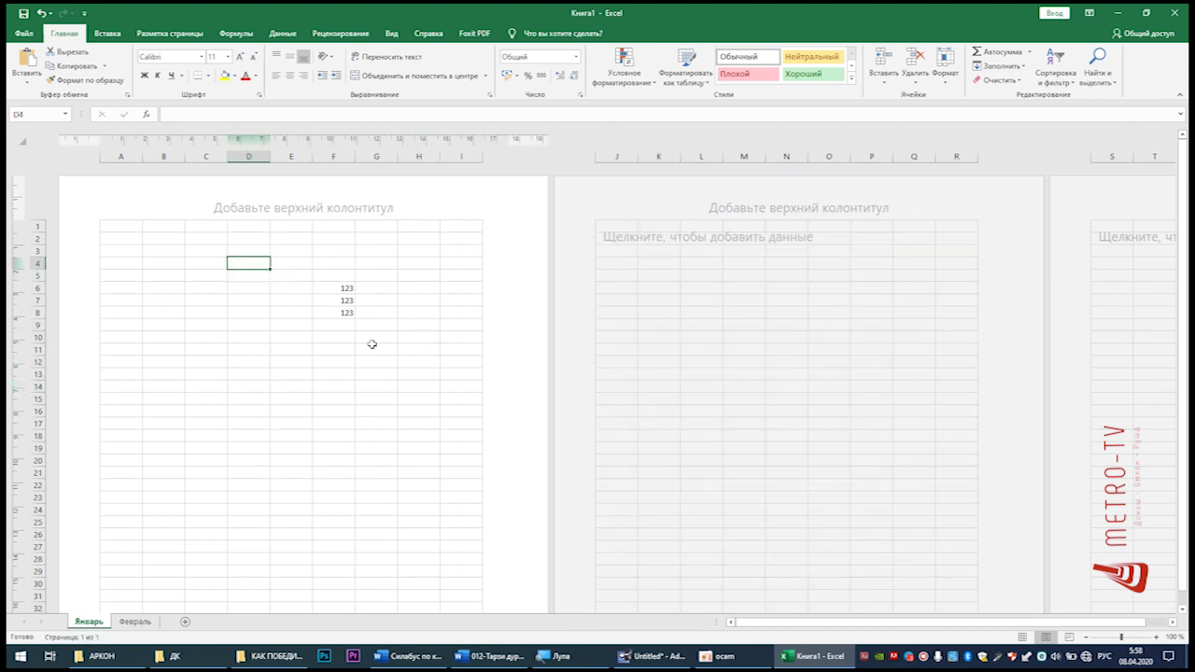
{"action": "left_click", "coordinate": [329, 323]}
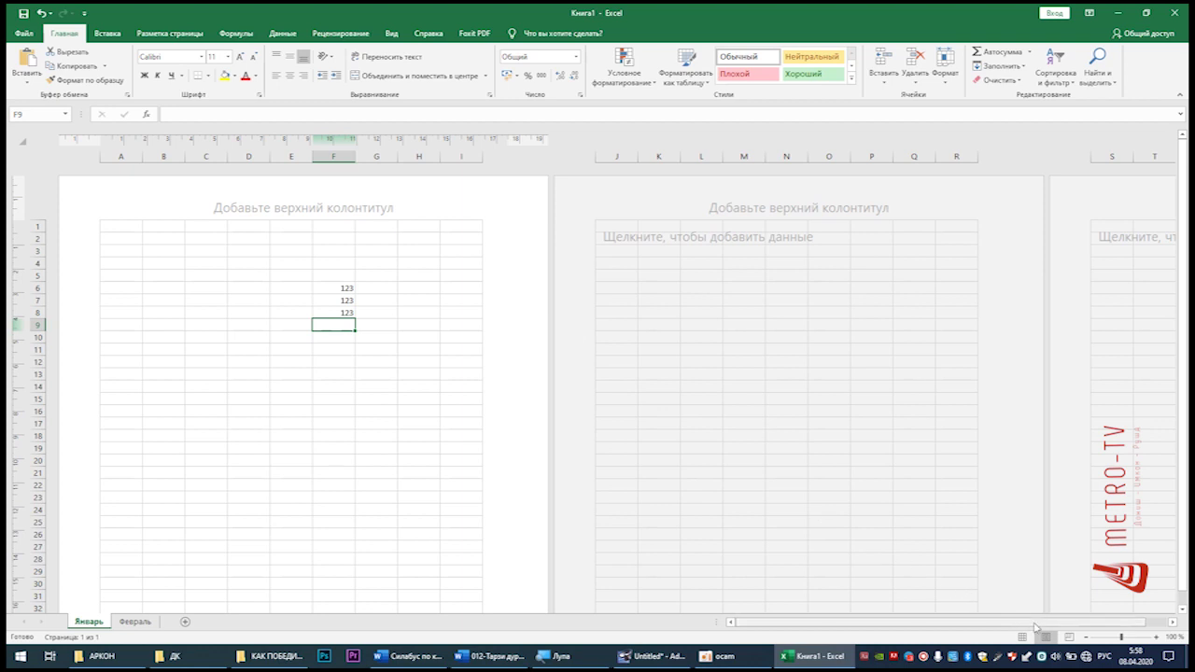
{"action": "left_click", "coordinate": [1070, 637]}
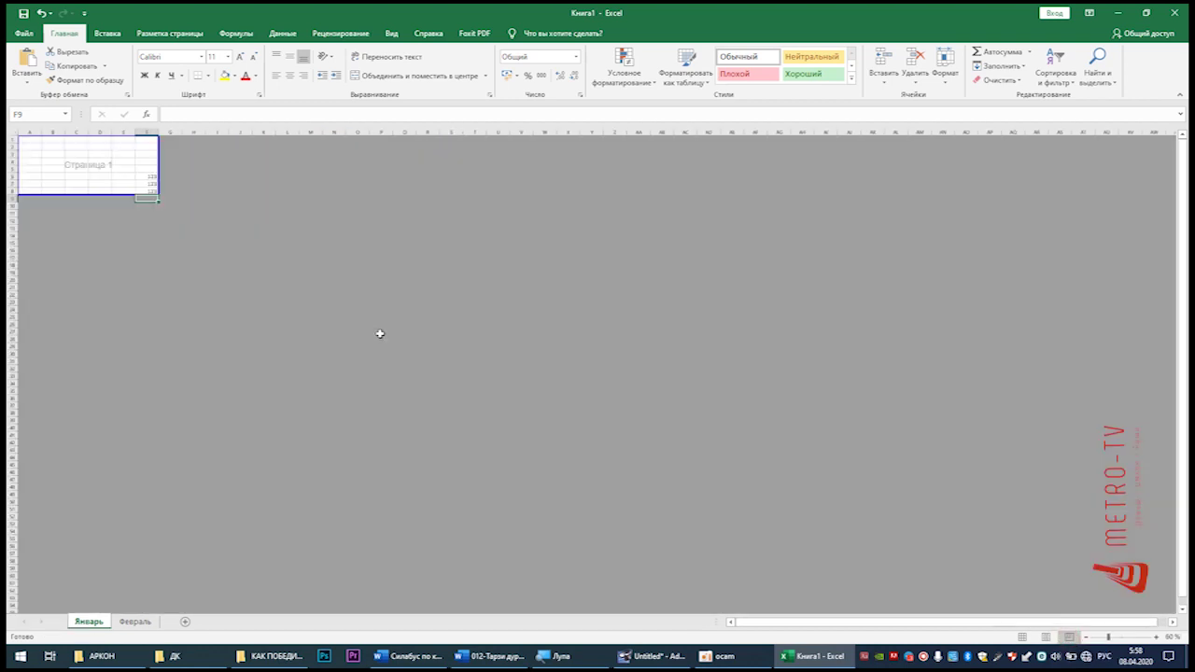
- Zoom in on Page 1 in Page Break Preview, then switch the Январь sheet back to Normal view
{"action": "left_click", "coordinate": [101, 159]}
{"action": "left_click", "coordinate": [53, 148]}
{"action": "left_click", "coordinate": [75, 171]}
{"action": "left_click", "coordinate": [99, 153]}
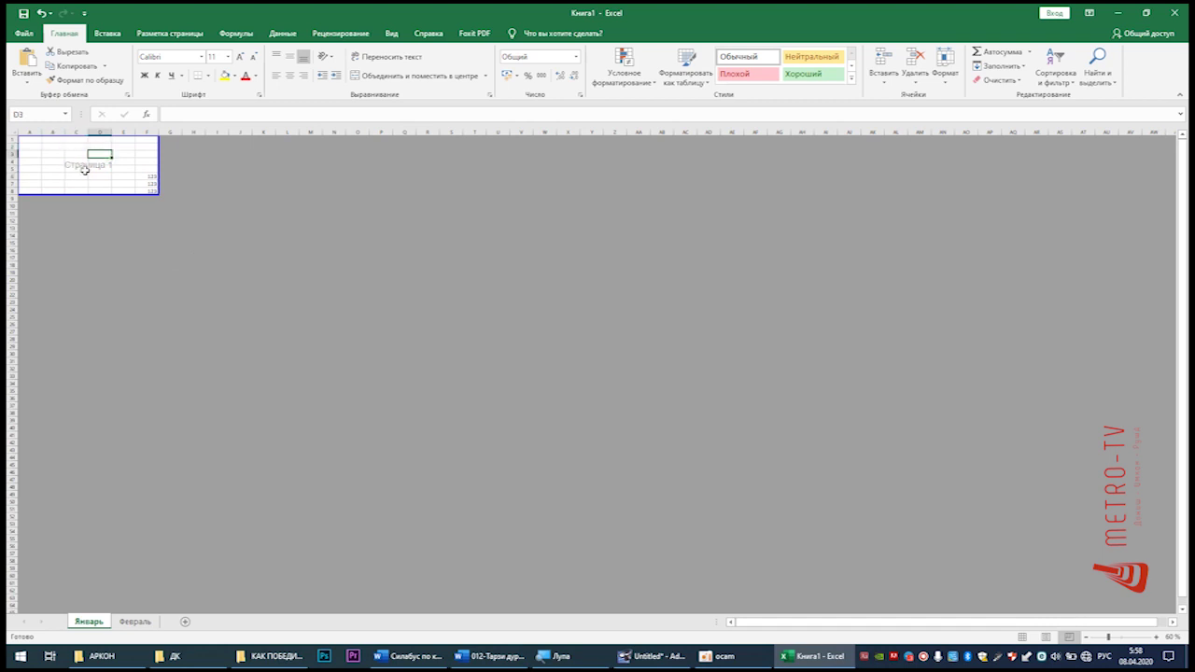
{"action": "scroll", "coordinate": [83, 177], "scroll_direction": "up", "scroll_amount": 5}
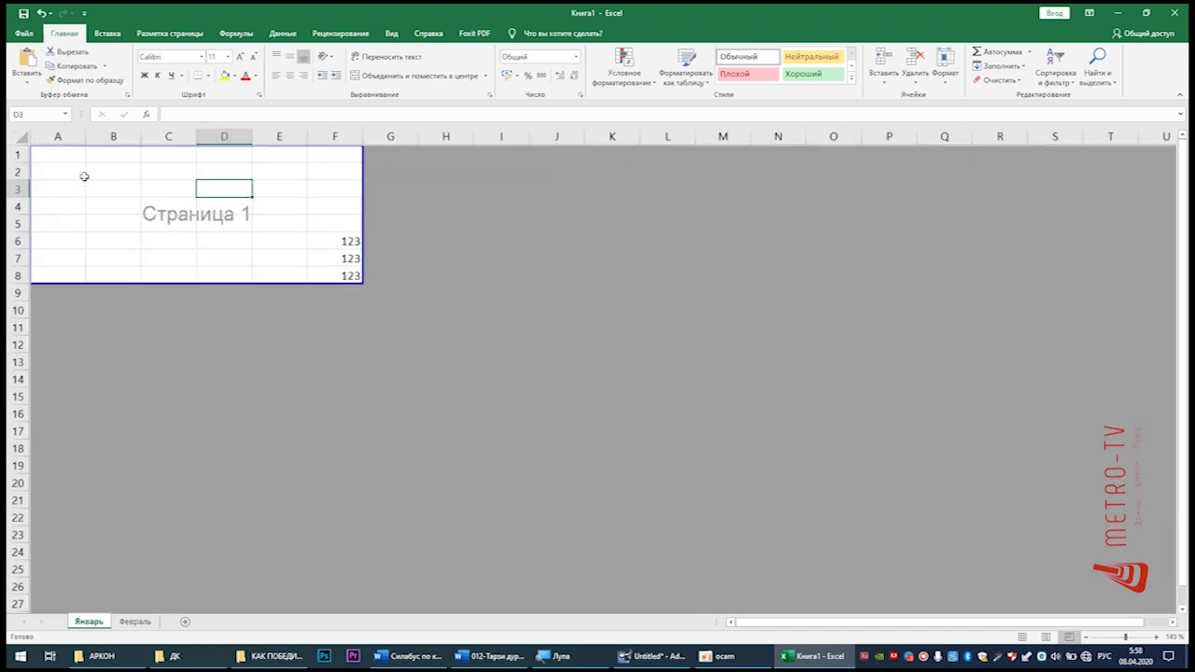
{"action": "left_click", "coordinate": [165, 202]}
{"action": "left_click", "coordinate": [249, 239]}
{"action": "left_click", "coordinate": [305, 192]}
{"action": "left_click", "coordinate": [222, 177]}
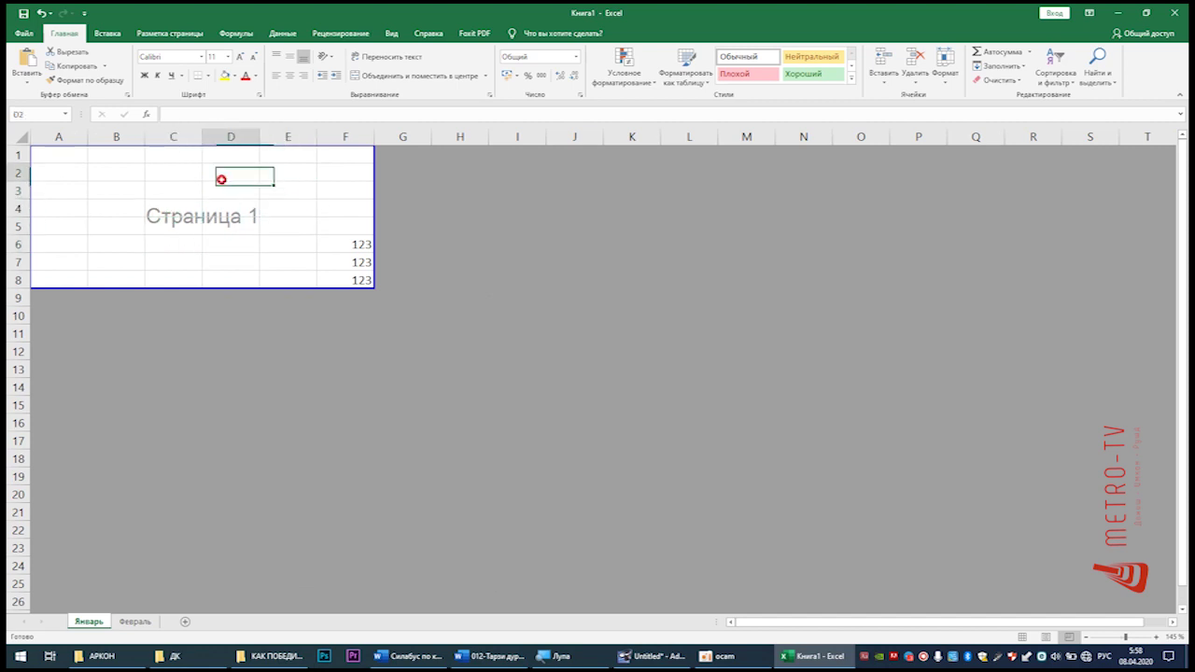
{"action": "left_click", "coordinate": [1022, 636]}
{"action": "left_click", "coordinate": [236, 280]}
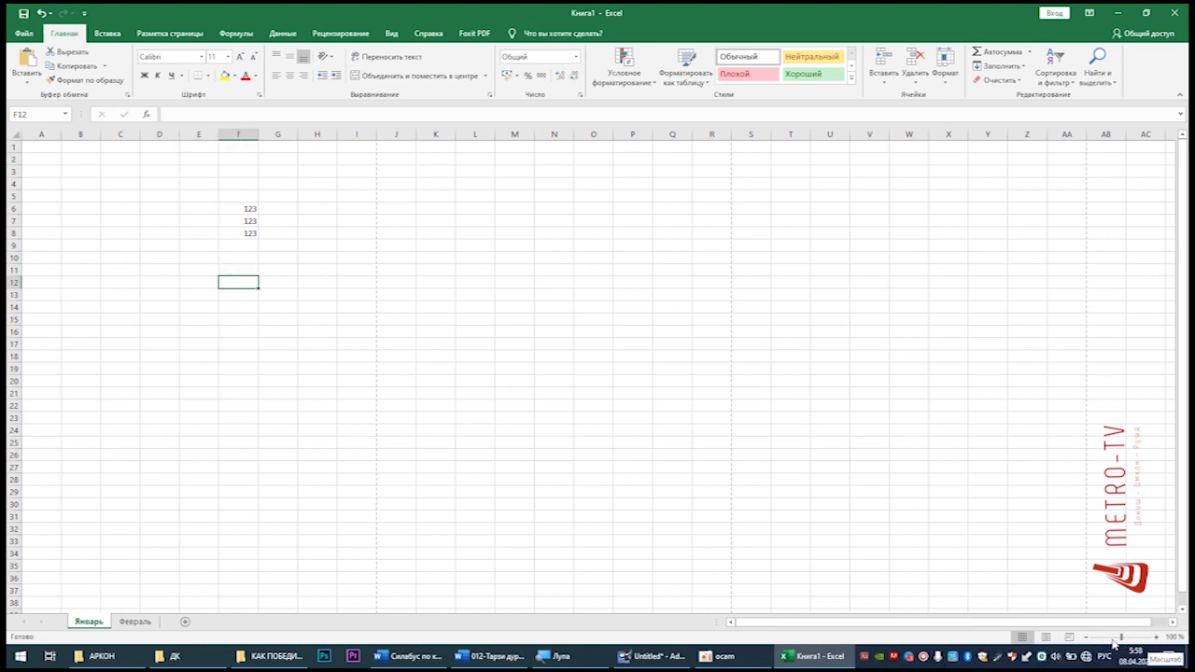
- Zoom the Январь sheet in and out, ending at 130% magnification
{"action": "left_click", "coordinate": [1156, 637]}
{"action": "left_click", "coordinate": [1156, 637]}
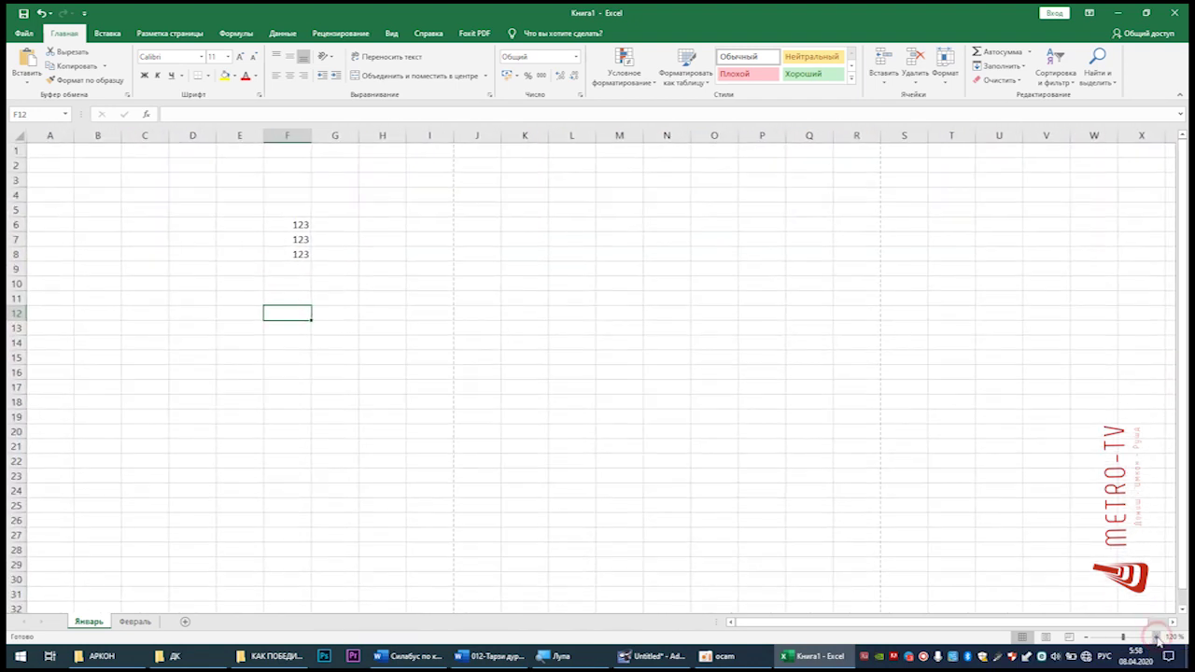
{"action": "left_click", "coordinate": [1156, 637]}
{"action": "left_click", "coordinate": [1085, 636]}
{"action": "left_click", "coordinate": [1086, 637]}
{"action": "left_click", "coordinate": [1086, 637]}
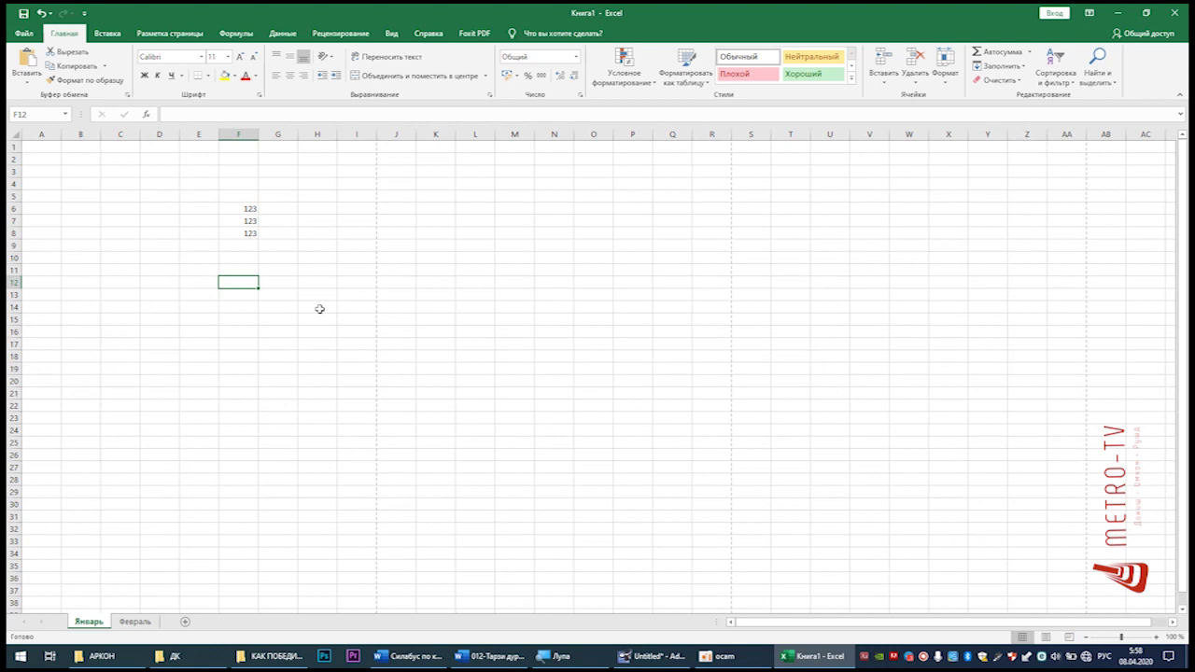
{"action": "scroll", "coordinate": [330, 321], "scroll_direction": "up", "scroll_amount": 1}
{"action": "scroll", "coordinate": [330, 320], "scroll_direction": "up", "scroll_amount": 5}
{"action": "scroll", "coordinate": [330, 321], "scroll_direction": "down", "scroll_amount": 5}
{"action": "scroll", "coordinate": [330, 320], "scroll_direction": "down", "scroll_amount": 1}
{"action": "scroll", "coordinate": [330, 320], "scroll_direction": "up", "scroll_amount": 5}
{"action": "scroll", "coordinate": [331, 320], "scroll_direction": "up", "scroll_amount": 1}
{"action": "scroll", "coordinate": [333, 324], "scroll_direction": "down", "scroll_amount": 4}
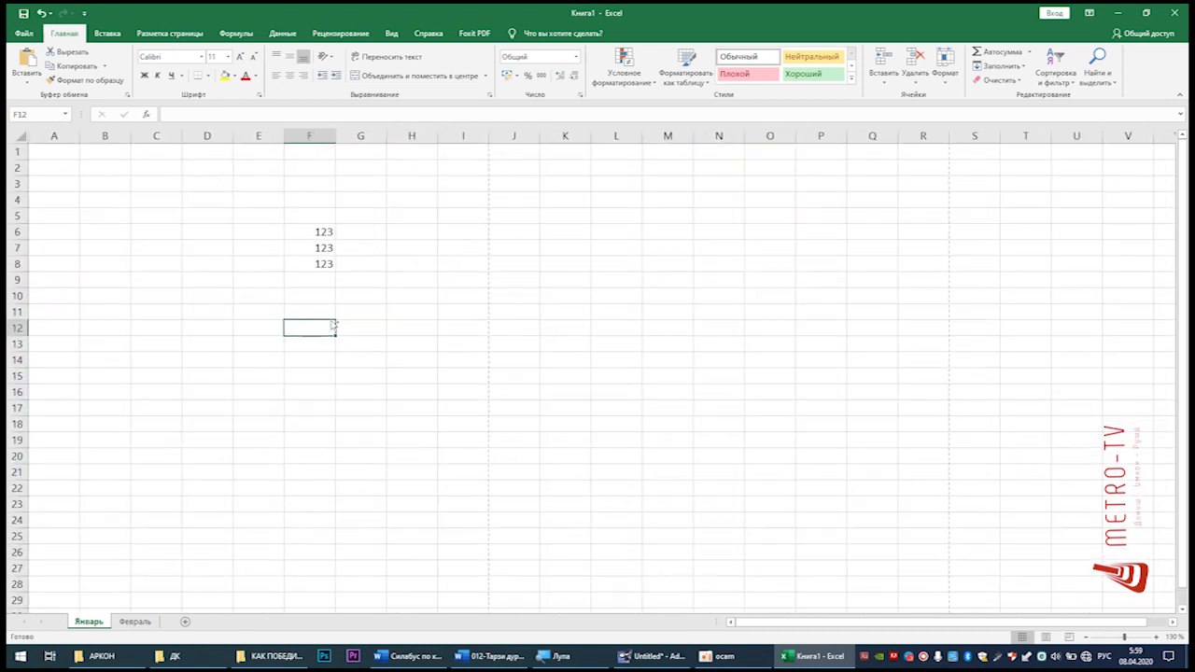
- Browse cells around the grid, then bring up the File Info page for Книга1
{"action": "left_click", "coordinate": [441, 315]}
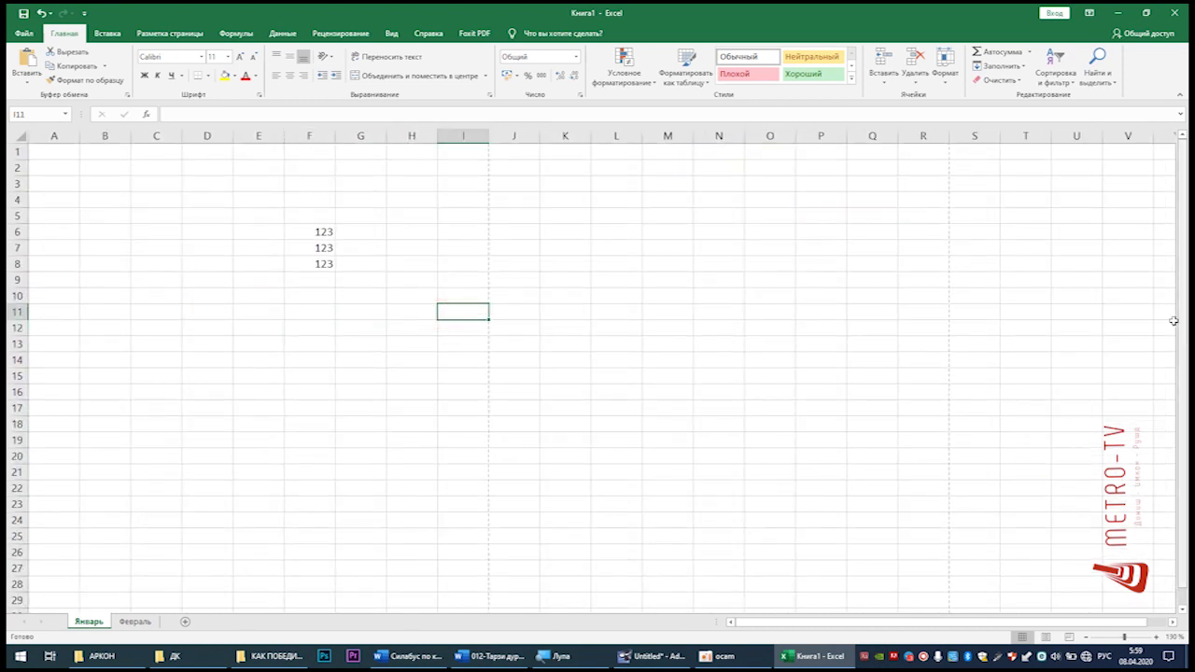
{"action": "left_click", "coordinate": [1182, 607]}
{"action": "mouse_move", "coordinate": [1118, 622]}
{"action": "left_mouse_down"}
{"action": "mouse_move", "coordinate": [1158, 626]}
{"action": "mouse_move", "coordinate": [1125, 626]}
{"action": "left_mouse_up"}
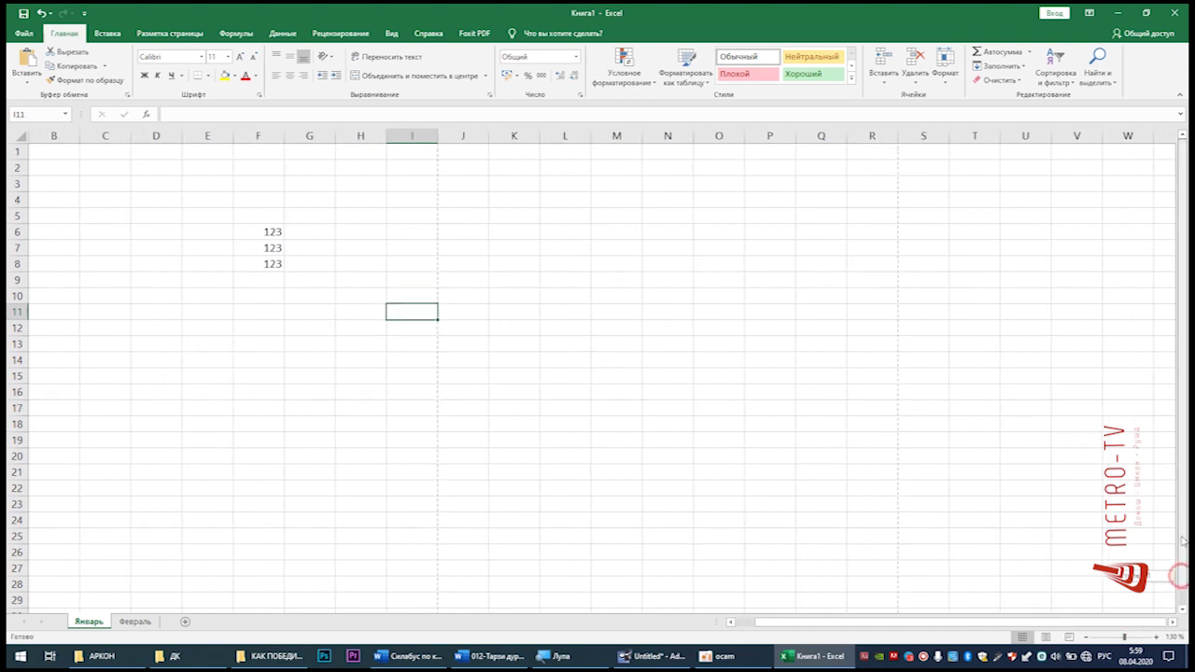
{"action": "scroll", "coordinate": [1175, 599], "scroll_direction": "left", "scroll_amount": 1}
{"action": "scroll", "coordinate": [1168, 596], "scroll_direction": "right", "scroll_amount": 1}
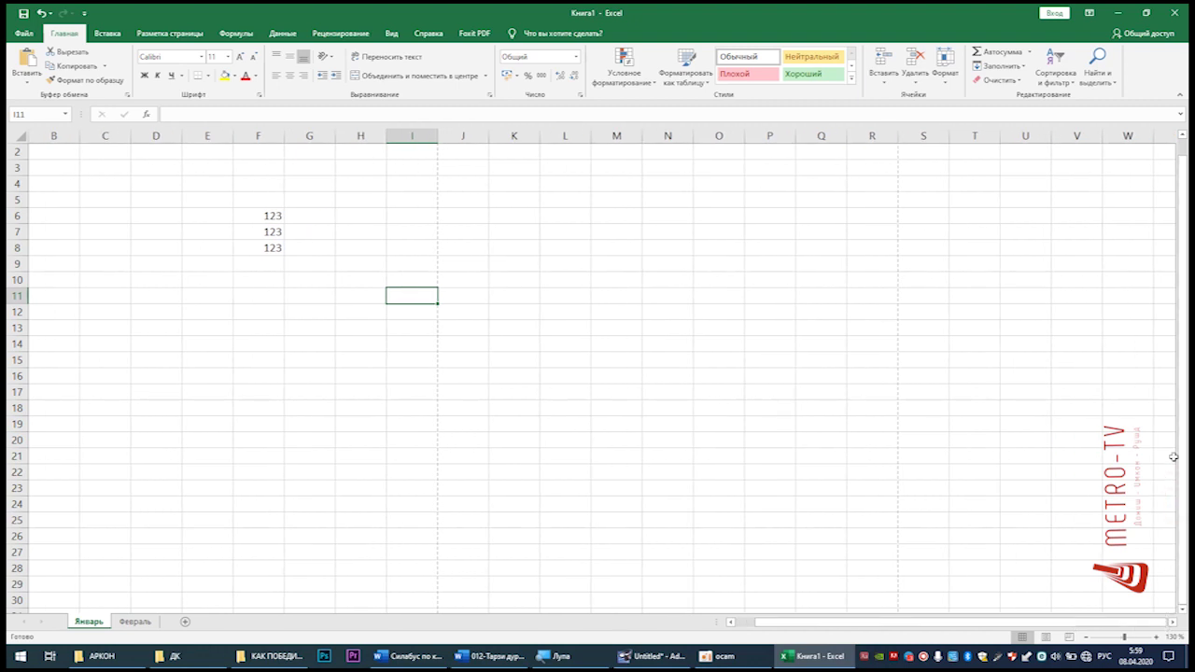
{"action": "left_click", "coordinate": [208, 199]}
{"action": "left_click", "coordinate": [112, 168]}
{"action": "left_click", "coordinate": [240, 214]}
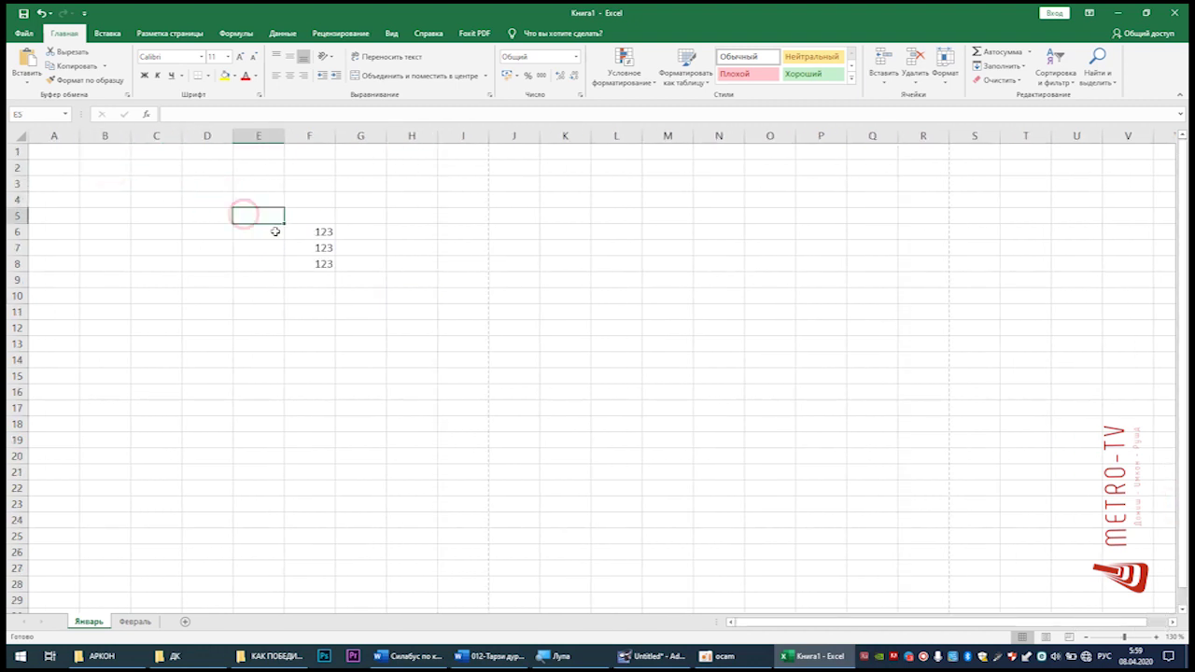
{"action": "left_click", "coordinate": [24, 34]}
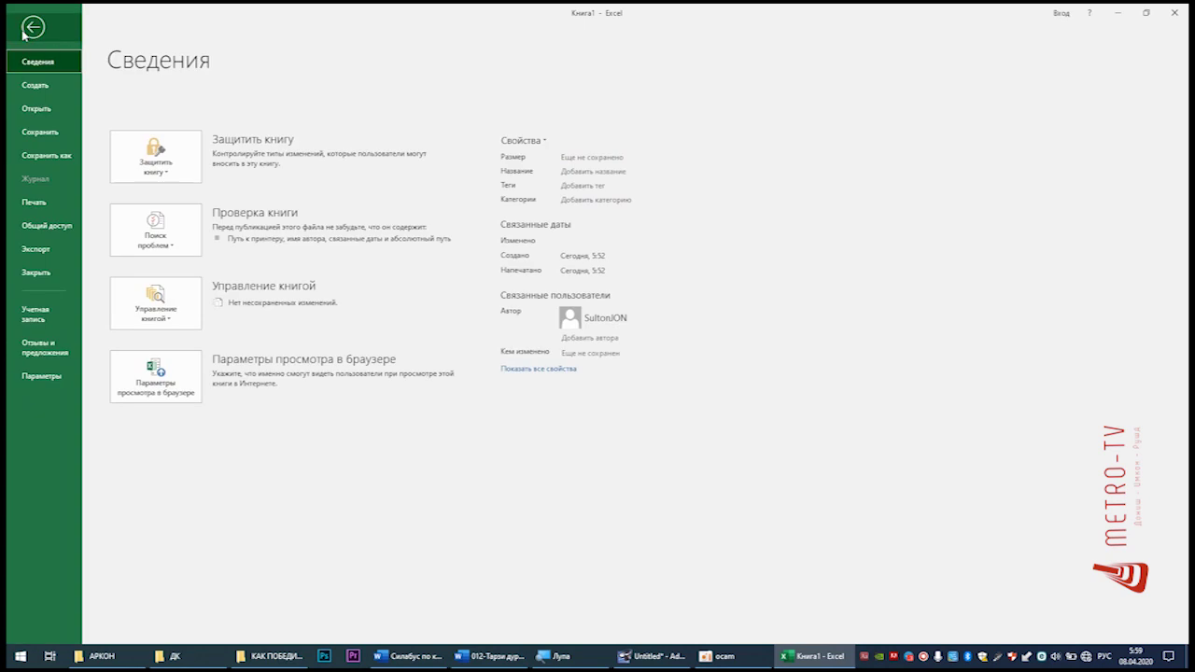
- Review the Save As recent folders, then open the Save As browse dialog
{"action": "left_click", "coordinate": [40, 132]}
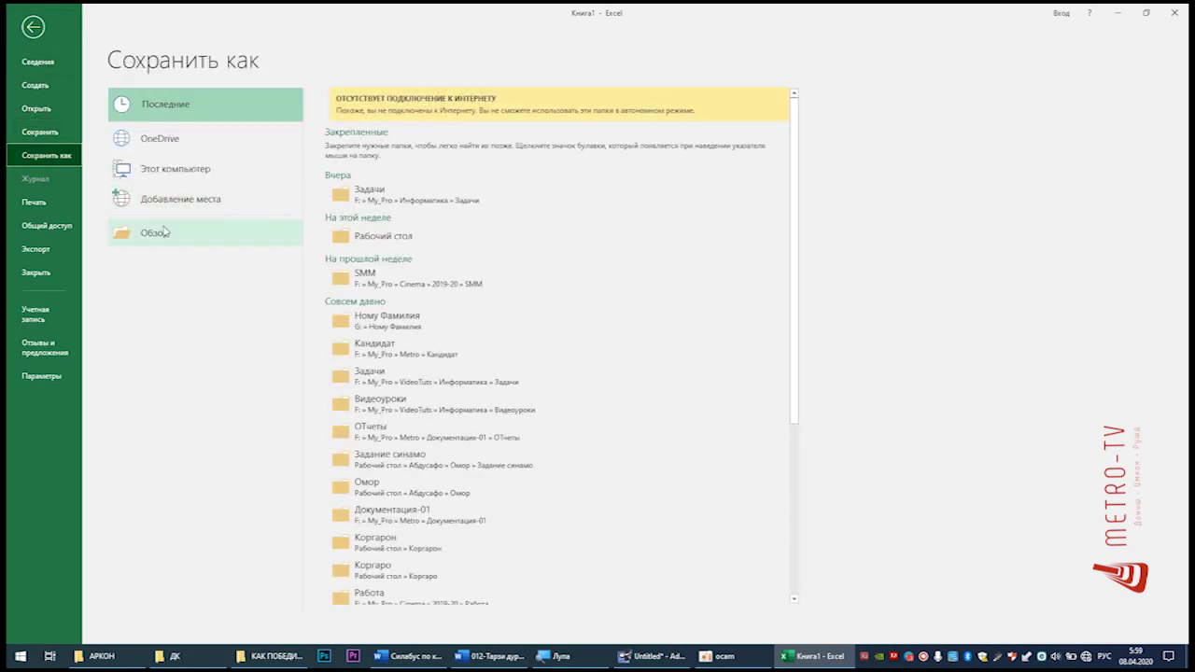
{"action": "left_click", "coordinate": [234, 233]}
{"action": "left_click", "coordinate": [449, 328]}
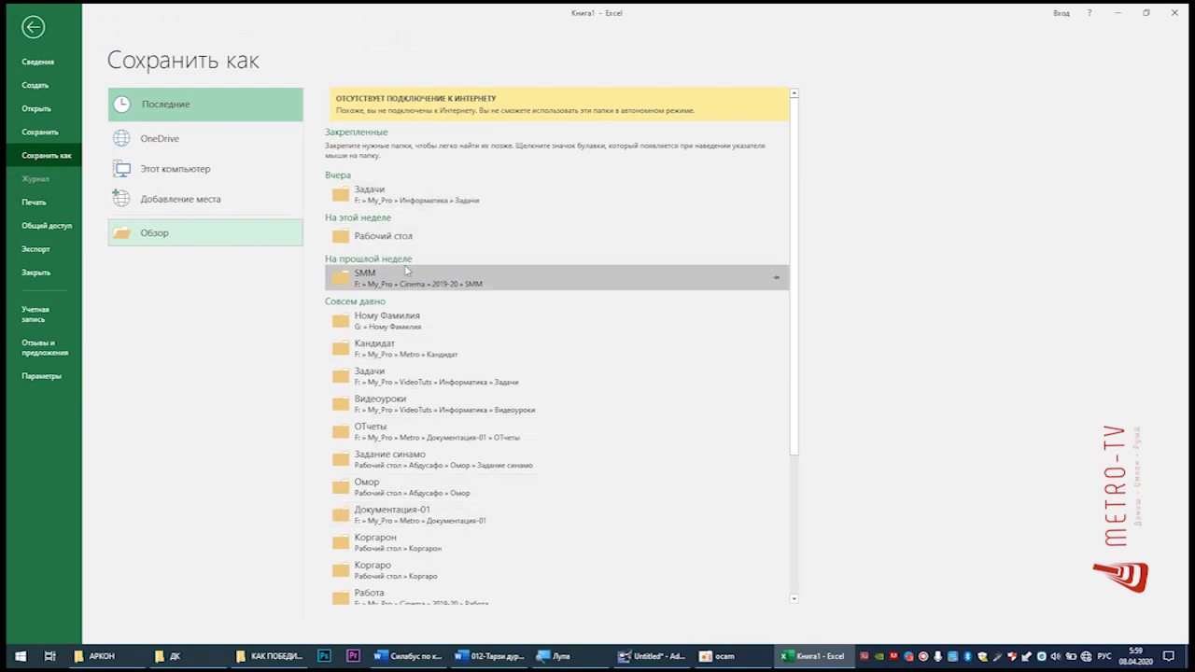
{"action": "scroll", "coordinate": [408, 285], "scroll_direction": "down", "scroll_amount": 1}
{"action": "scroll", "coordinate": [409, 318], "scroll_direction": "down", "scroll_amount": 3}
{"action": "scroll", "coordinate": [409, 322], "scroll_direction": "up", "scroll_amount": 4}
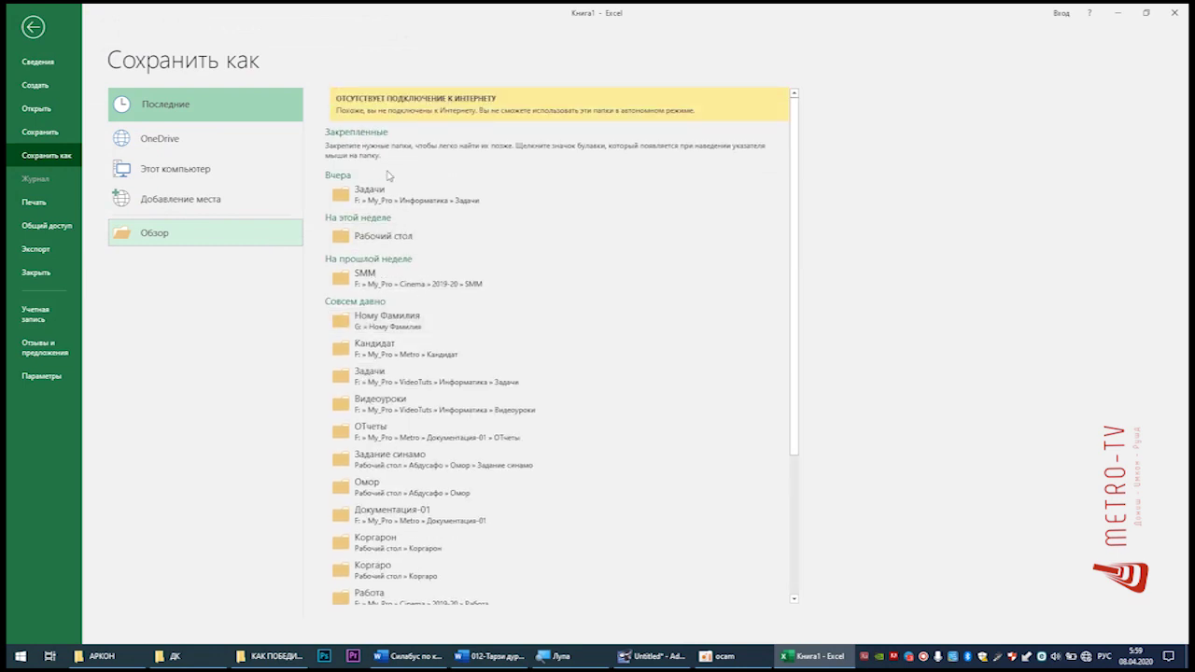
{"action": "left_click", "coordinate": [187, 233]}
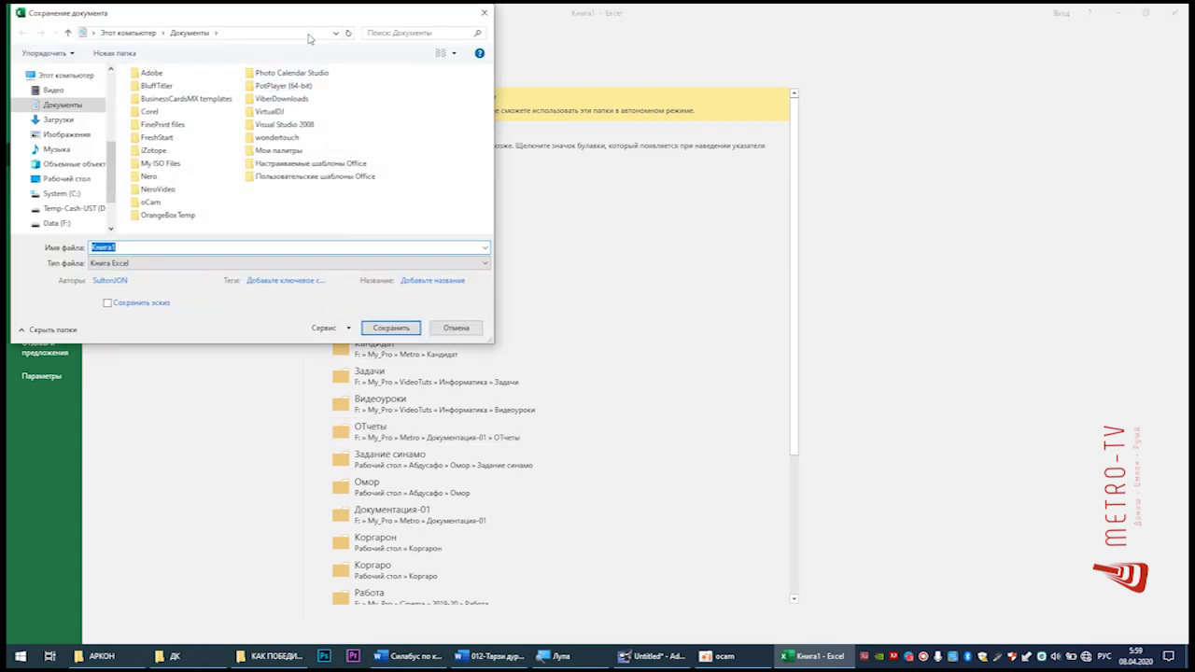
- Point the save location to the Матн folder on drive Win10 (G:)
{"action": "left_click", "coordinate": [339, 262]}
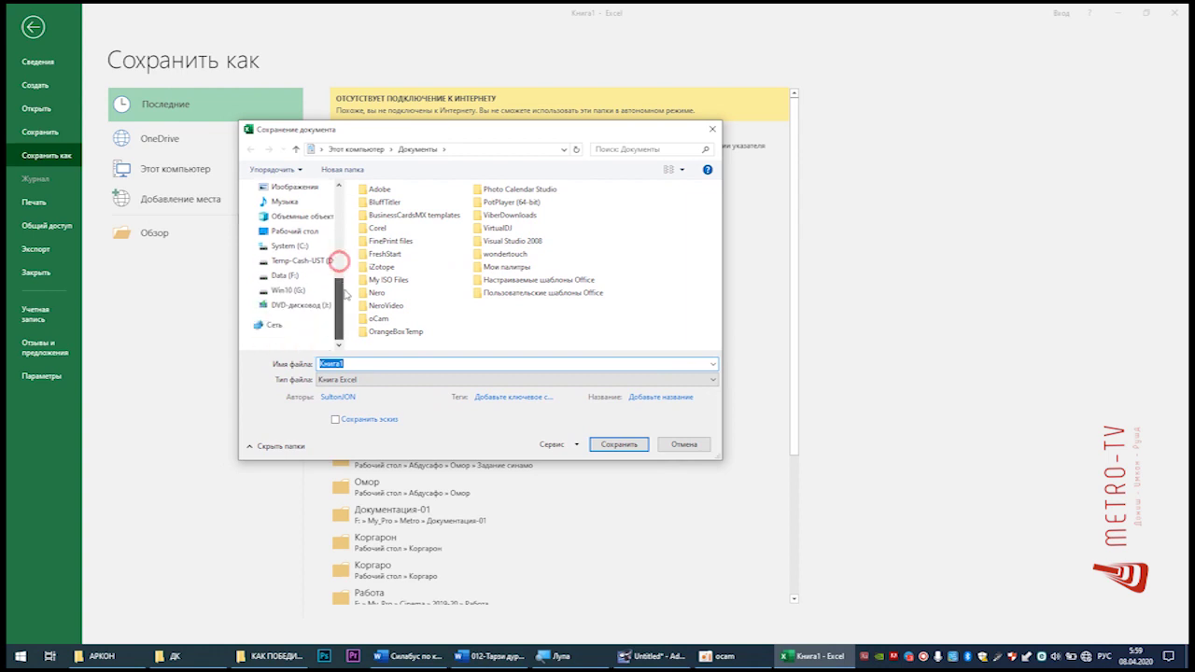
{"action": "left_click", "coordinate": [287, 291]}
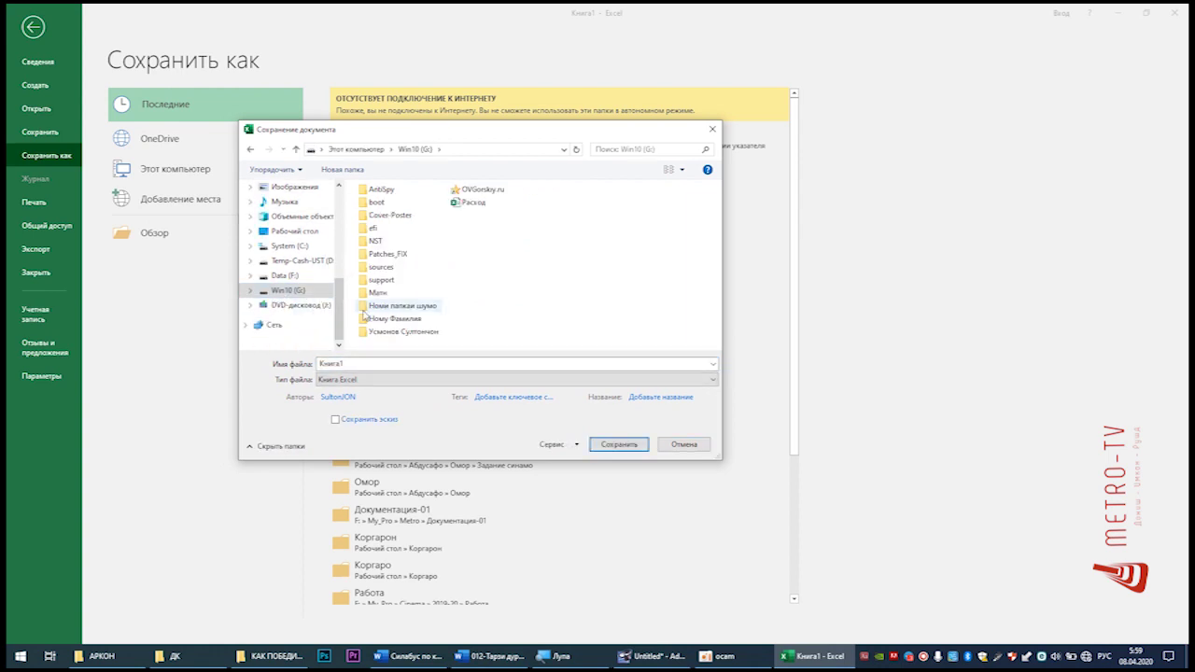
{"action": "left_click", "coordinate": [381, 293]}
{"action": "double_click", "coordinate": [382, 293]}
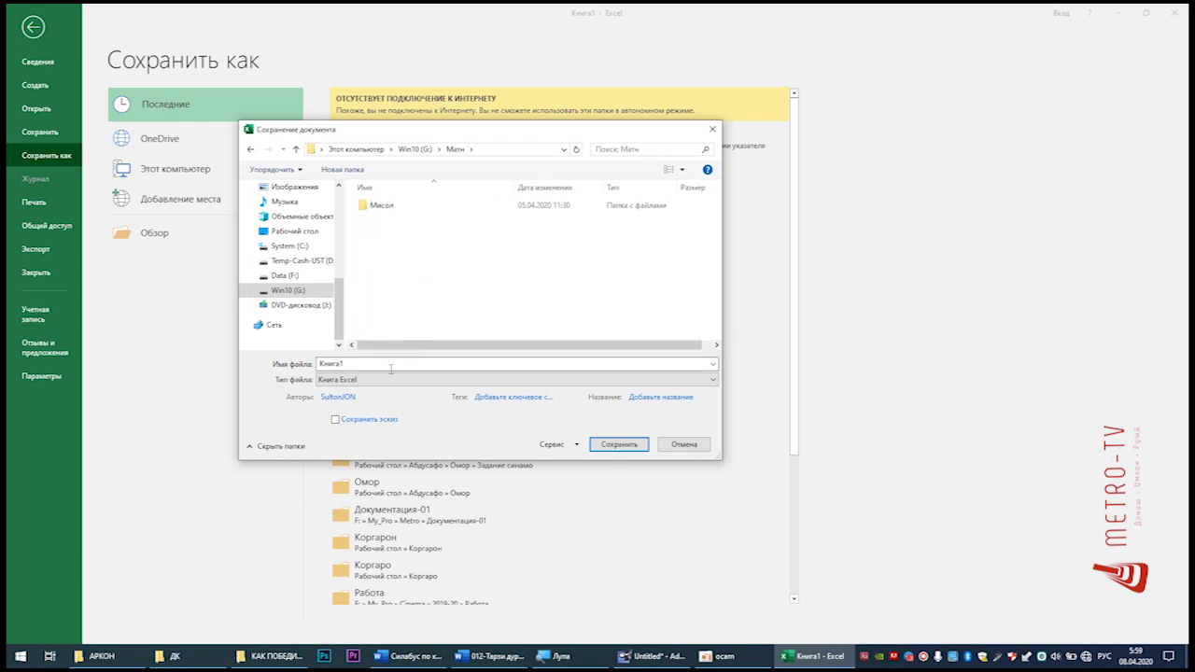
- Keep file name Книга1 and type Книга Excel, and show the Tools list
{"action": "double_click", "coordinate": [355, 364]}
{"action": "left_click", "coordinate": [341, 381]}
{"action": "left_click", "coordinate": [340, 386]}
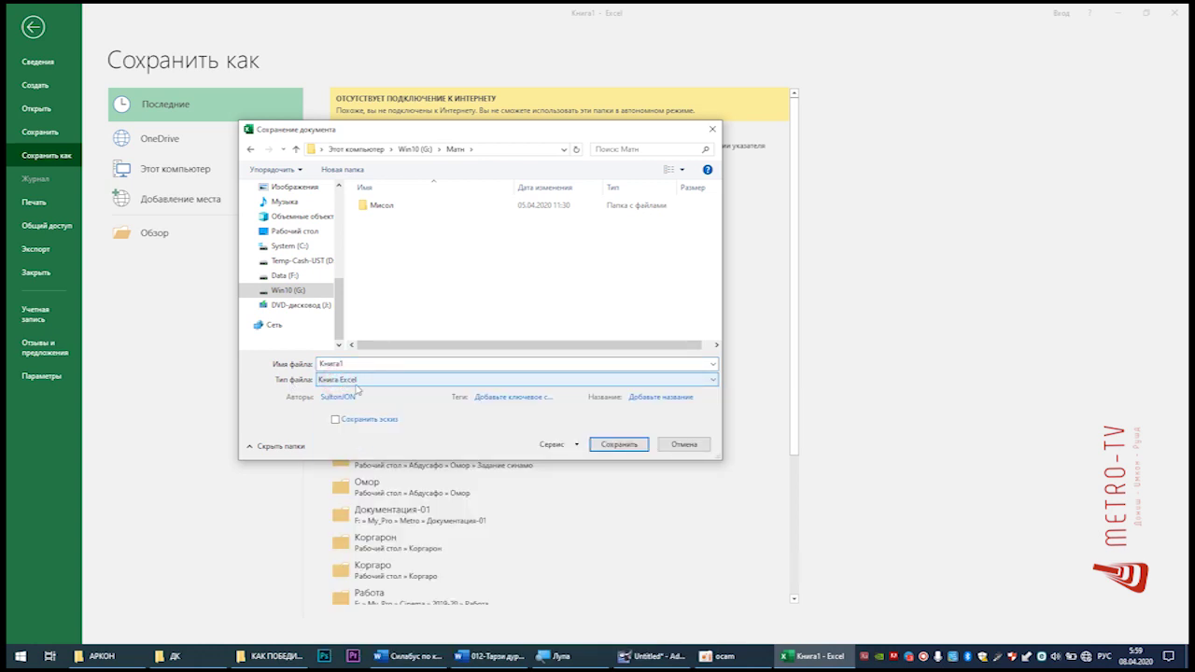
{"action": "left_click", "coordinate": [571, 444]}
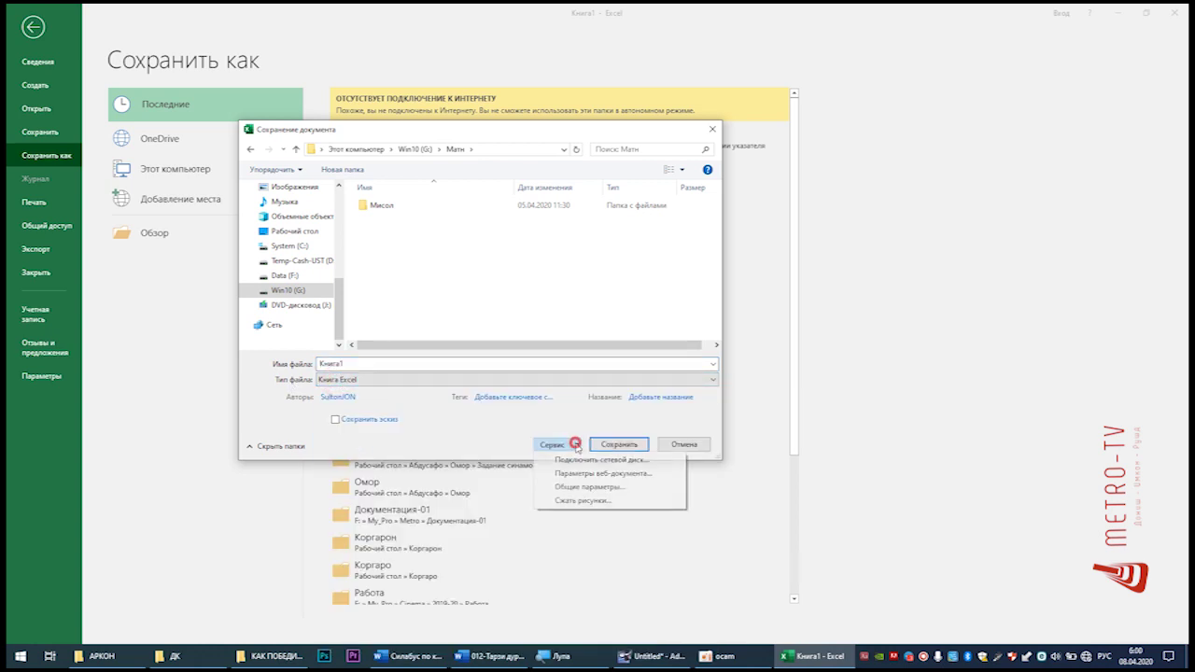
- Review the General Options password fields, cancel them, and exit Save As back to the sheet
{"action": "left_click", "coordinate": [576, 486]}
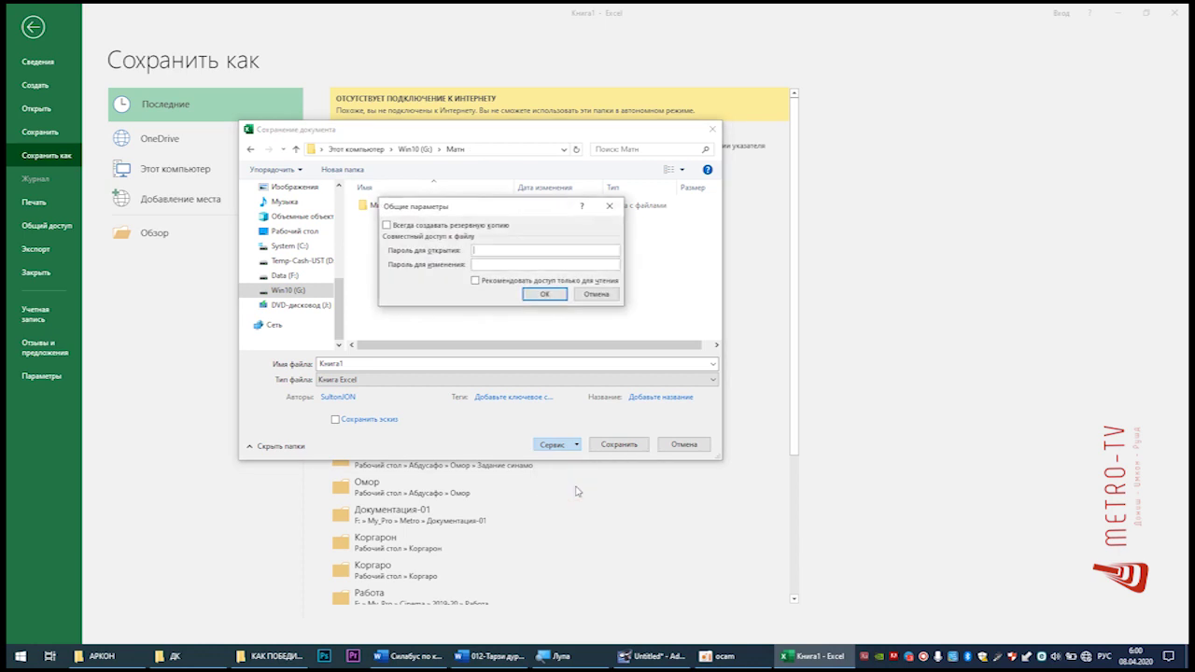
{"action": "left_click", "coordinate": [479, 251]}
{"action": "left_click", "coordinate": [596, 295]}
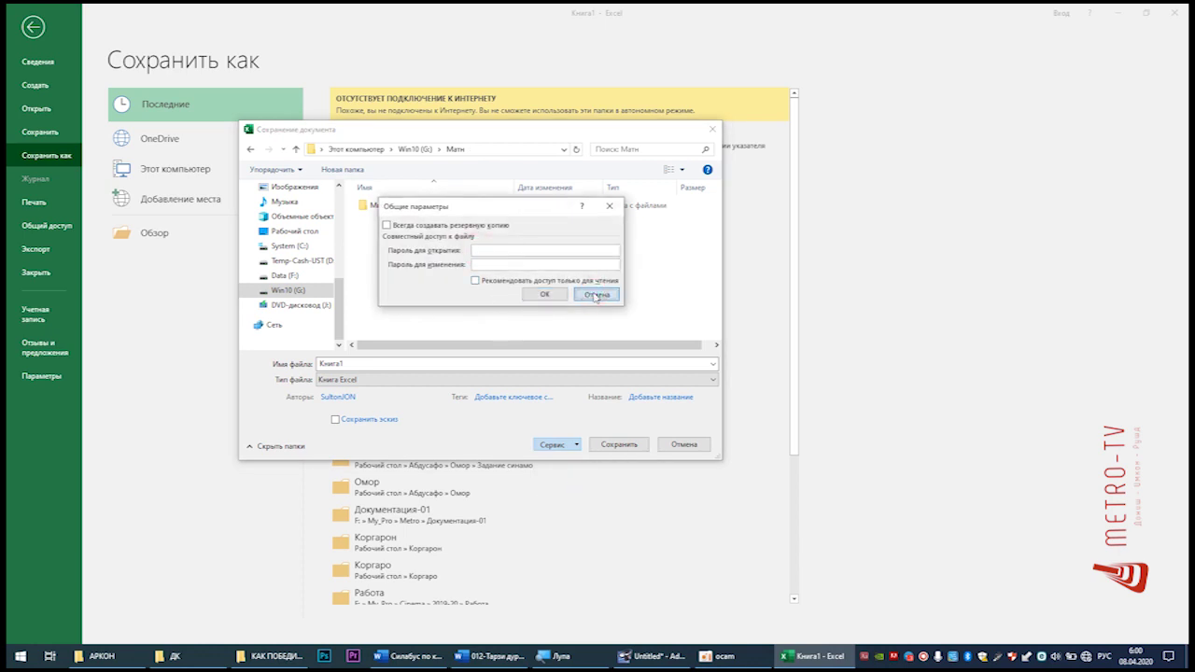
{"action": "left_click", "coordinate": [595, 295]}
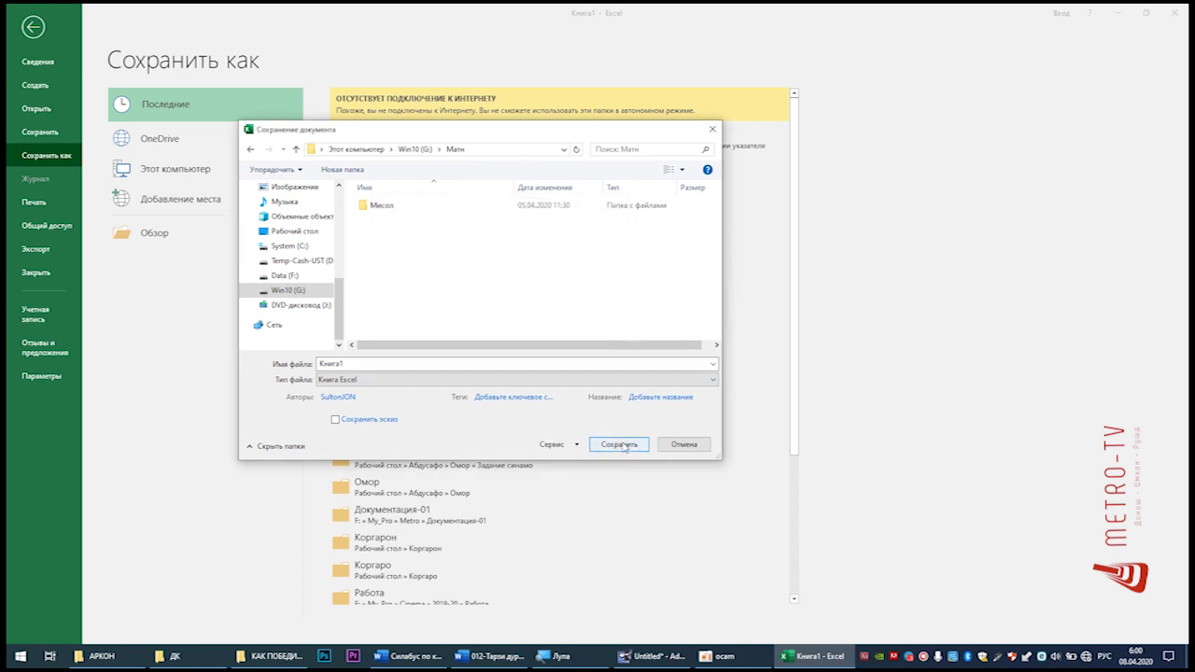
{"action": "left_click", "coordinate": [665, 445]}
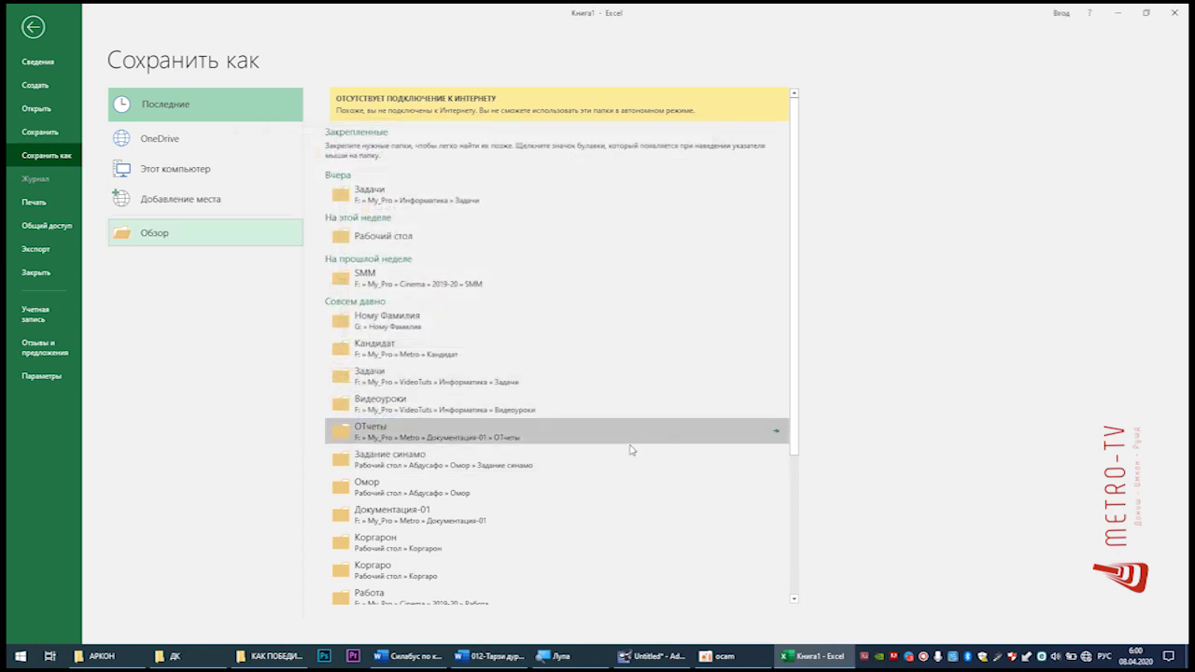
{"action": "key", "text": "Escape"}
- Select F5:F14 and delete the three 123 values from column F
{"action": "left_click", "coordinate": [621, 331]}
{"action": "left_click", "coordinate": [351, 295]}
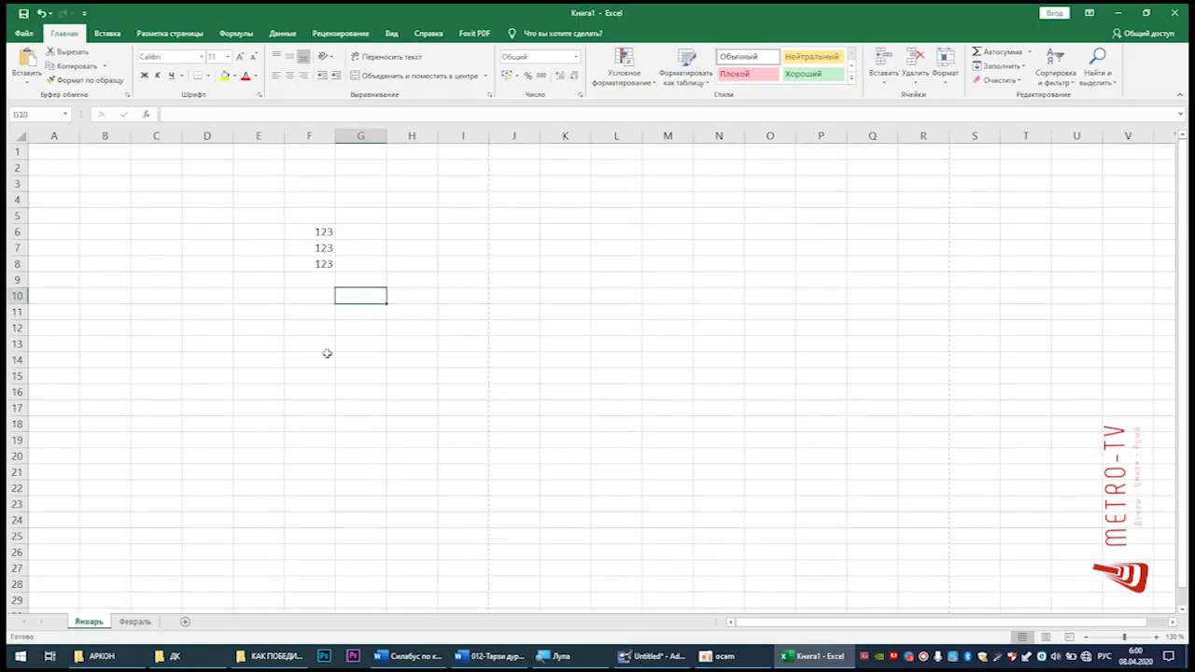
{"action": "left_click_drag", "start_coordinate": [327, 352], "coordinate": [323, 213]}
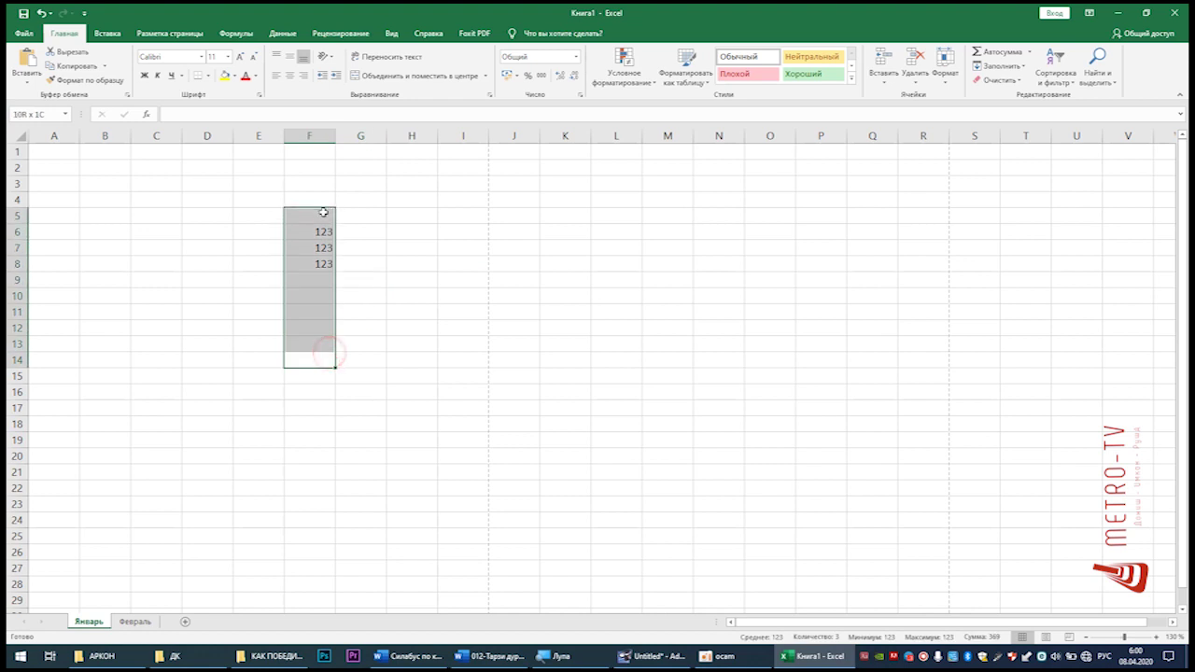
{"action": "key", "text": "Delete"}
{"action": "left_click", "coordinate": [187, 229]}
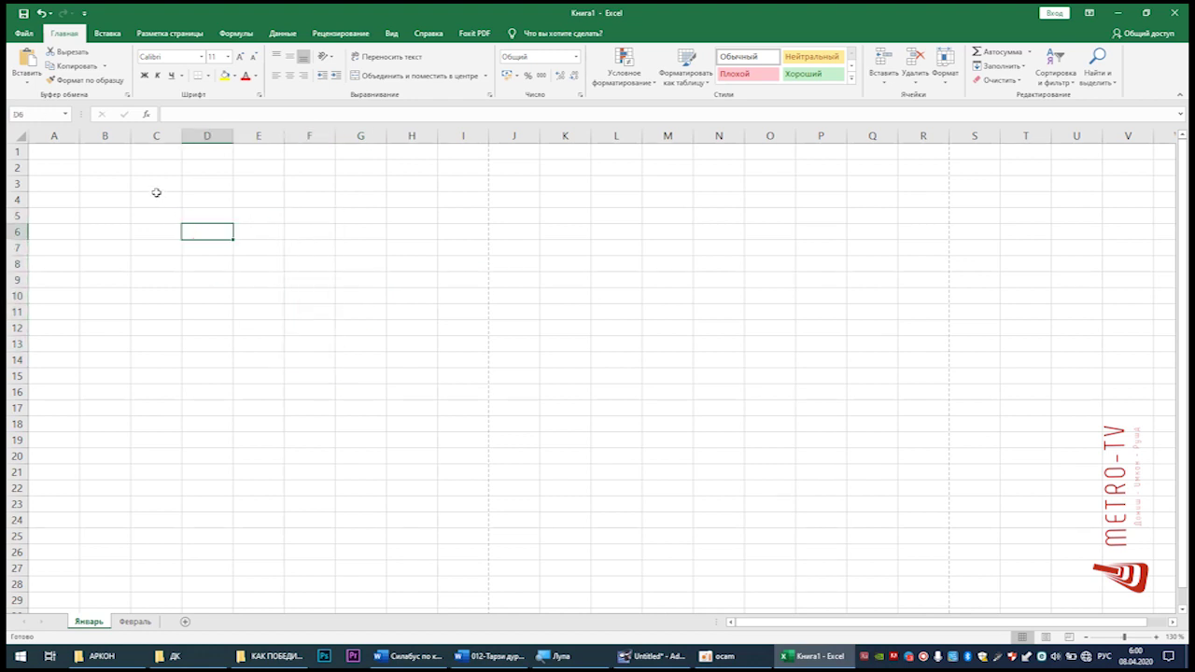
{"action": "left_click", "coordinate": [154, 198]}
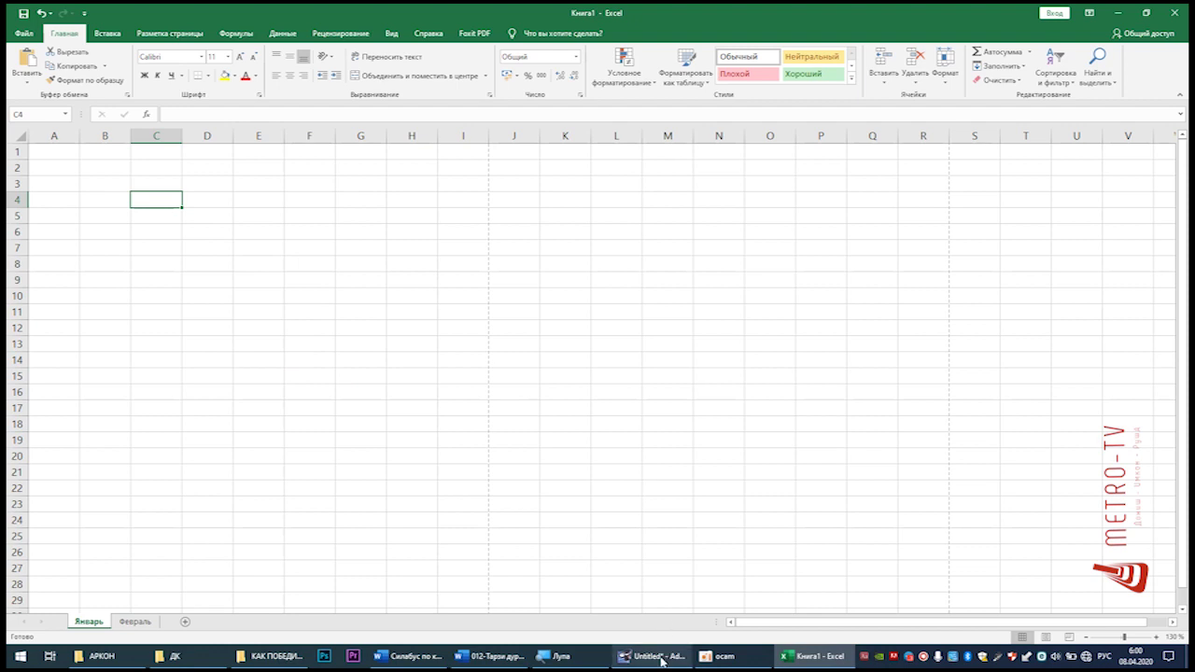
{"action": "mouse_move", "coordinate": [661, 660]}
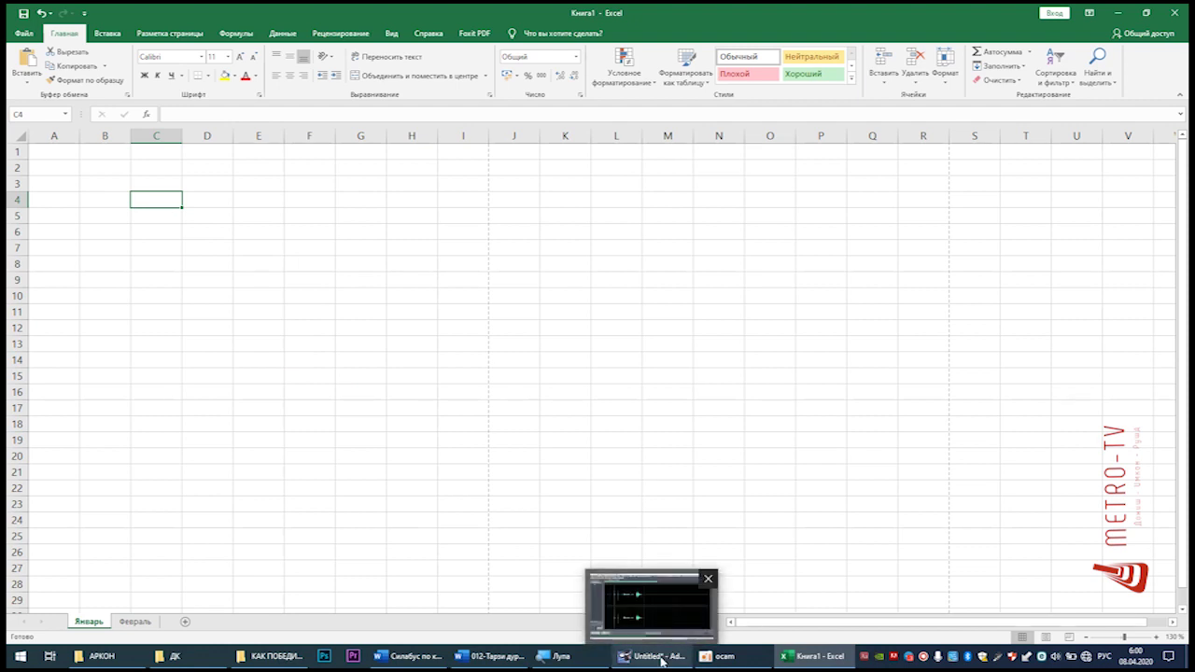